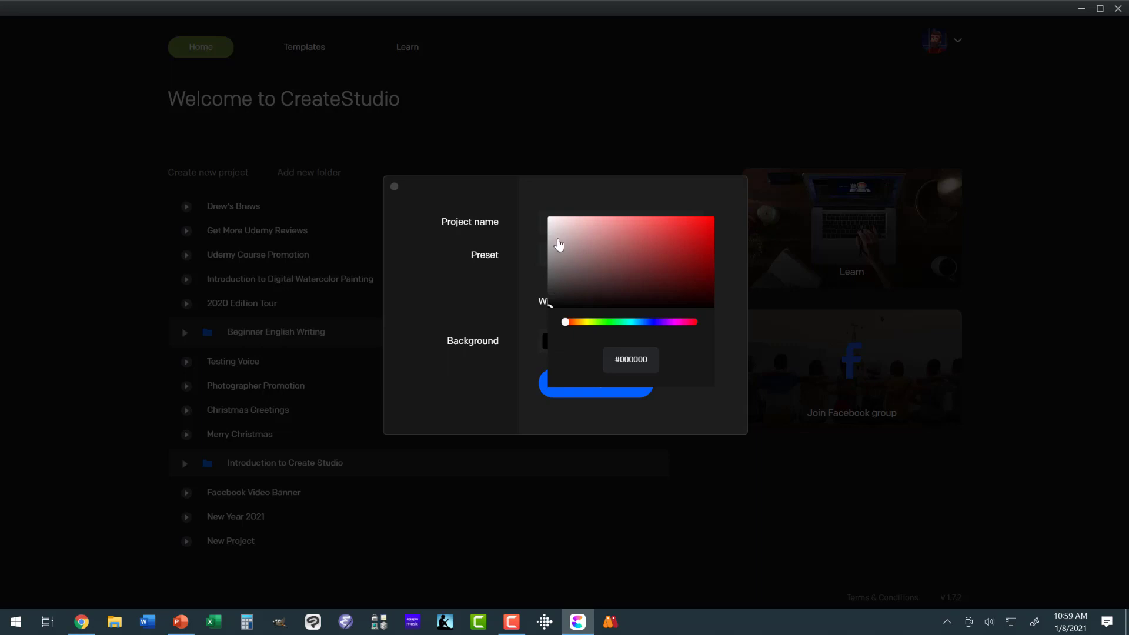
Step: Set the new project's background colour to white and create the project
{"action": "left_click_drag", "start_coordinate": [557, 245], "coordinate": [540, 209]}
{"action": "left_click", "coordinate": [524, 377]}
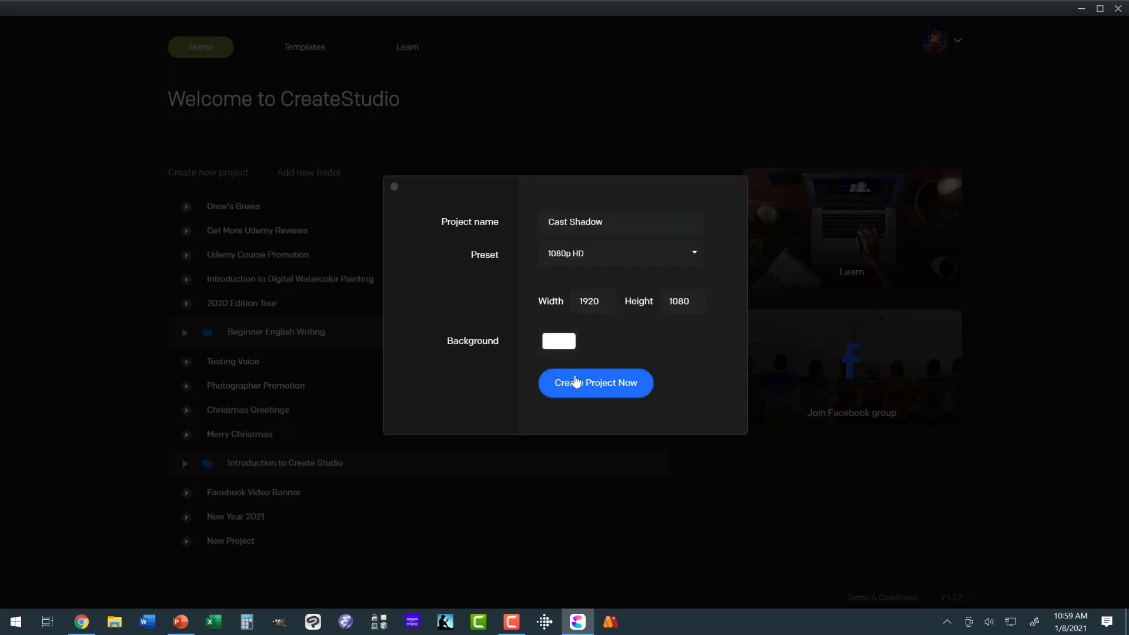
{"action": "left_click", "coordinate": [576, 382]}
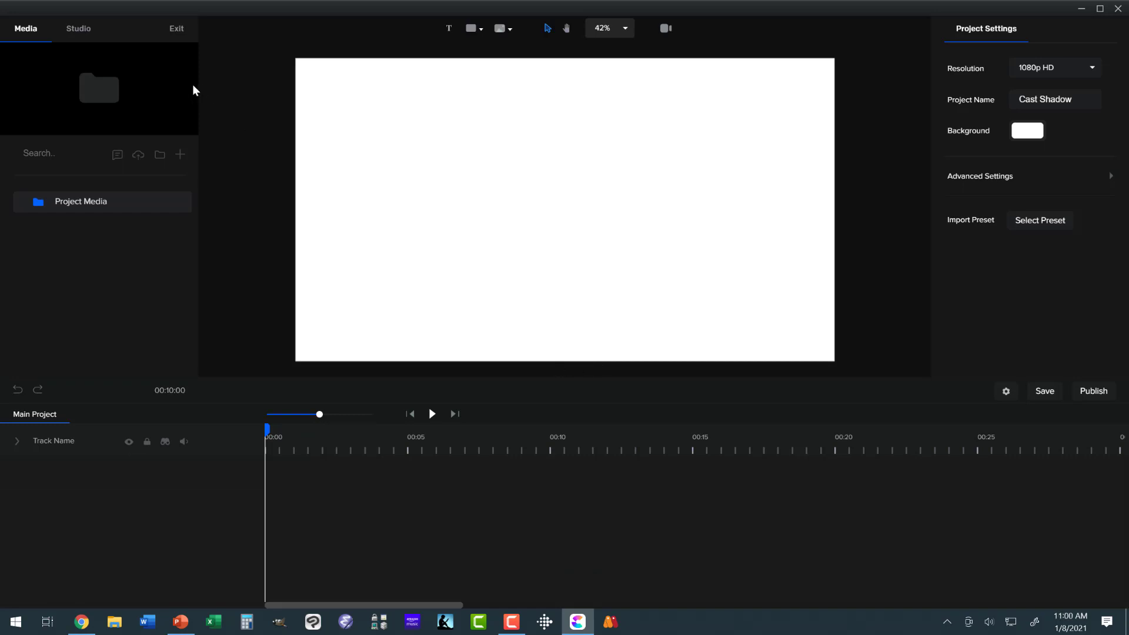
Step: Place the Astronaut from the 3D character library in the middle of the canvas
{"action": "left_click", "coordinate": [85, 31]}
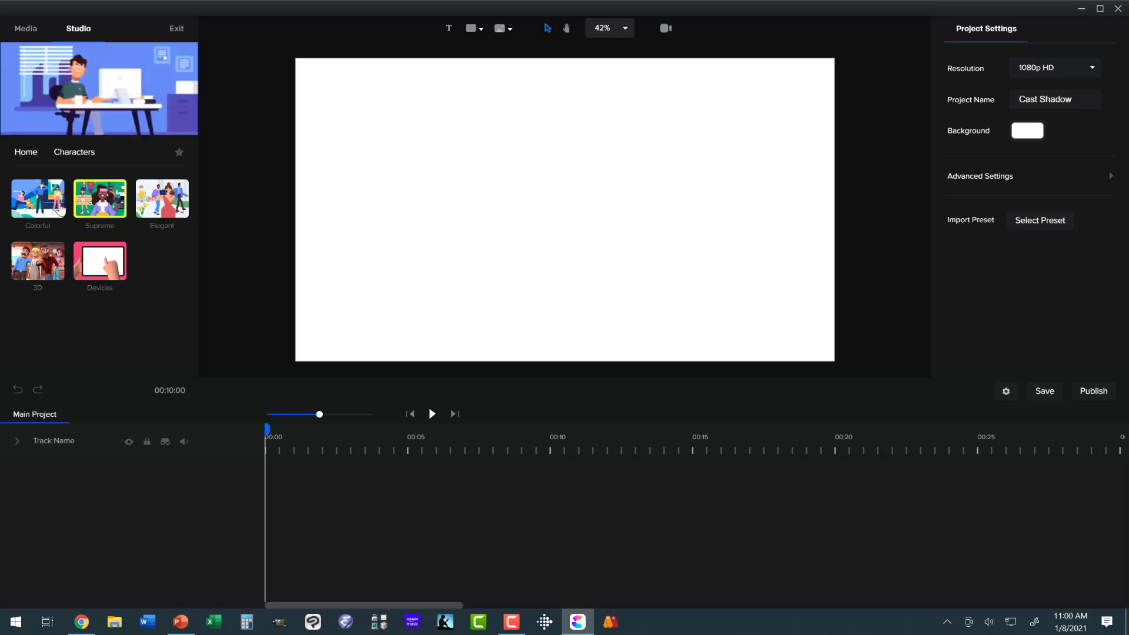
{"action": "left_click", "coordinate": [38, 261]}
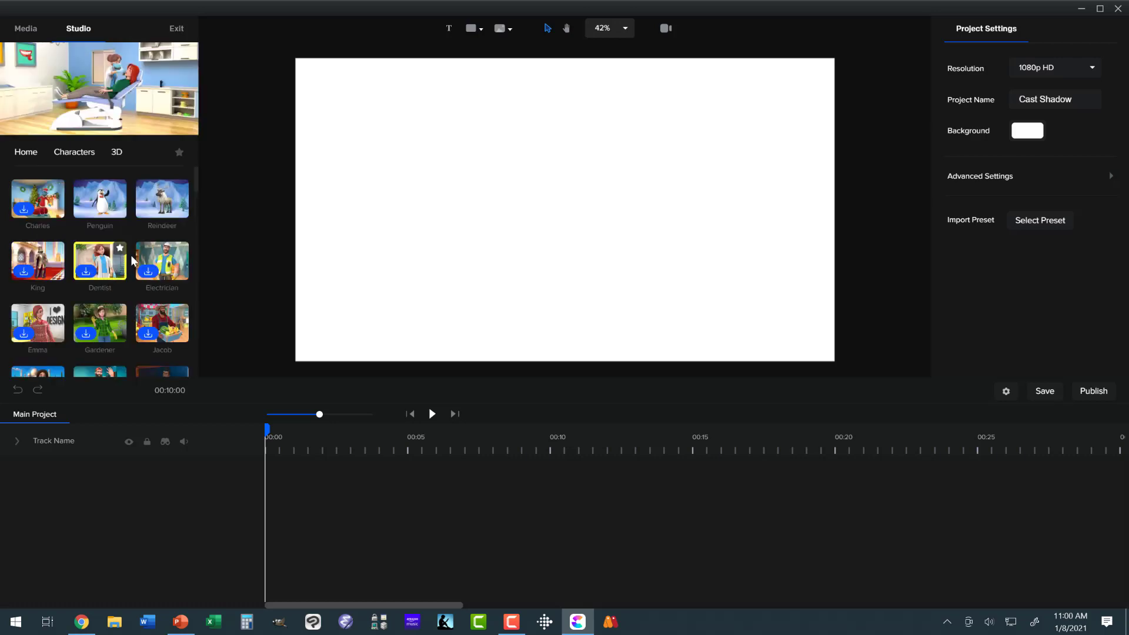
{"action": "scroll", "coordinate": [133, 257], "scroll_direction": "down", "scroll_amount": 2}
{"action": "scroll", "coordinate": [134, 253], "scroll_direction": "down", "scroll_amount": 5}
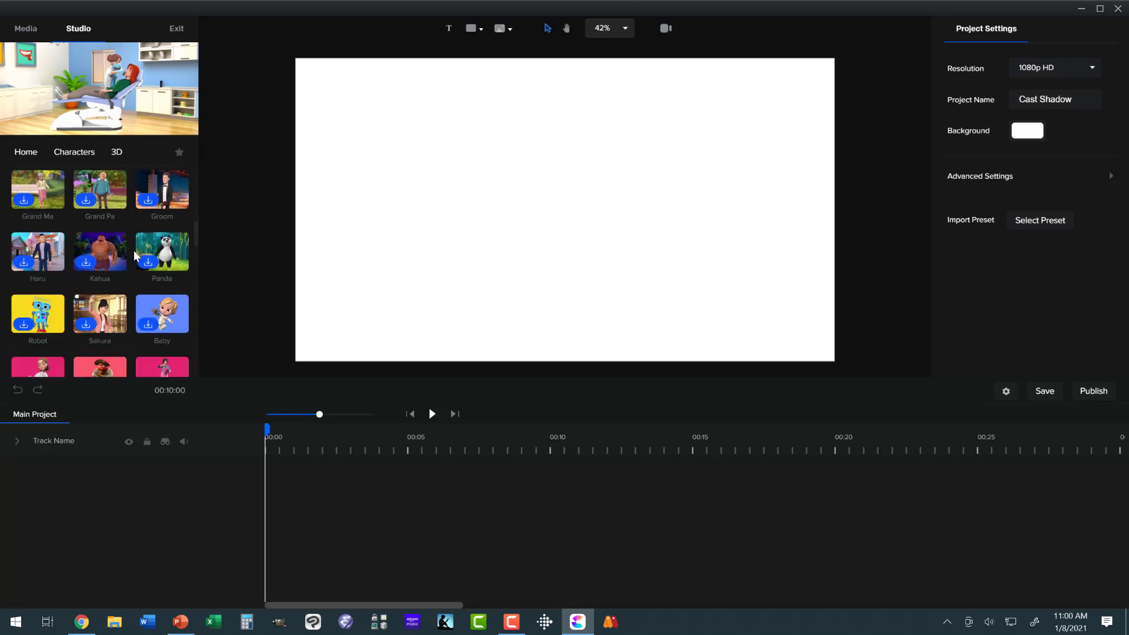
{"action": "scroll", "coordinate": [133, 249], "scroll_direction": "down", "scroll_amount": 5}
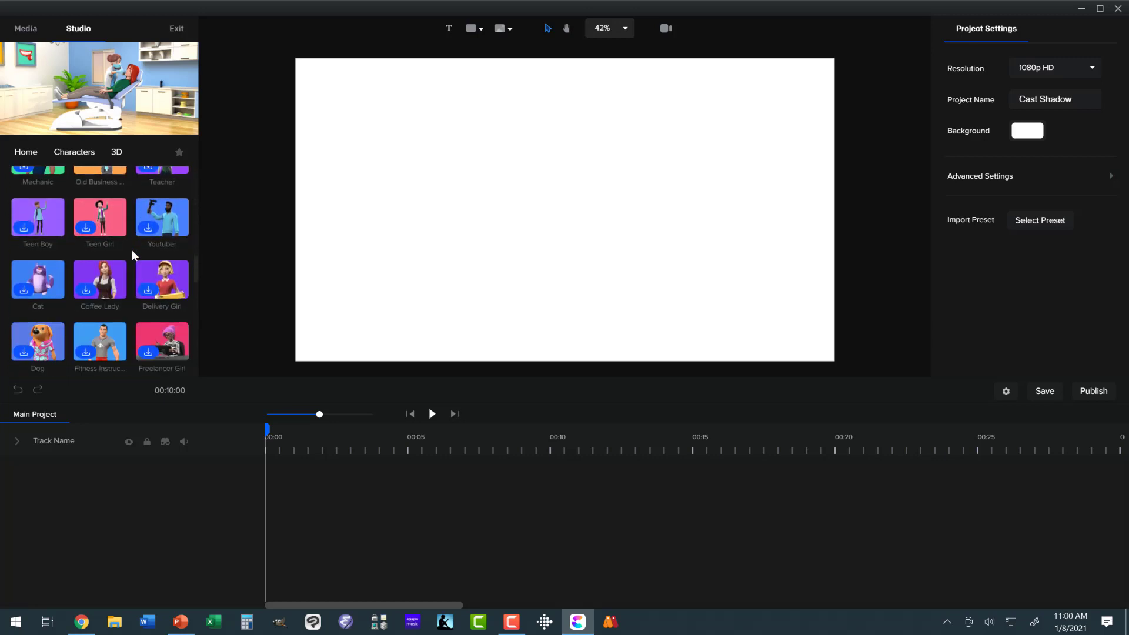
{"action": "scroll", "coordinate": [132, 249], "scroll_direction": "down", "scroll_amount": 5}
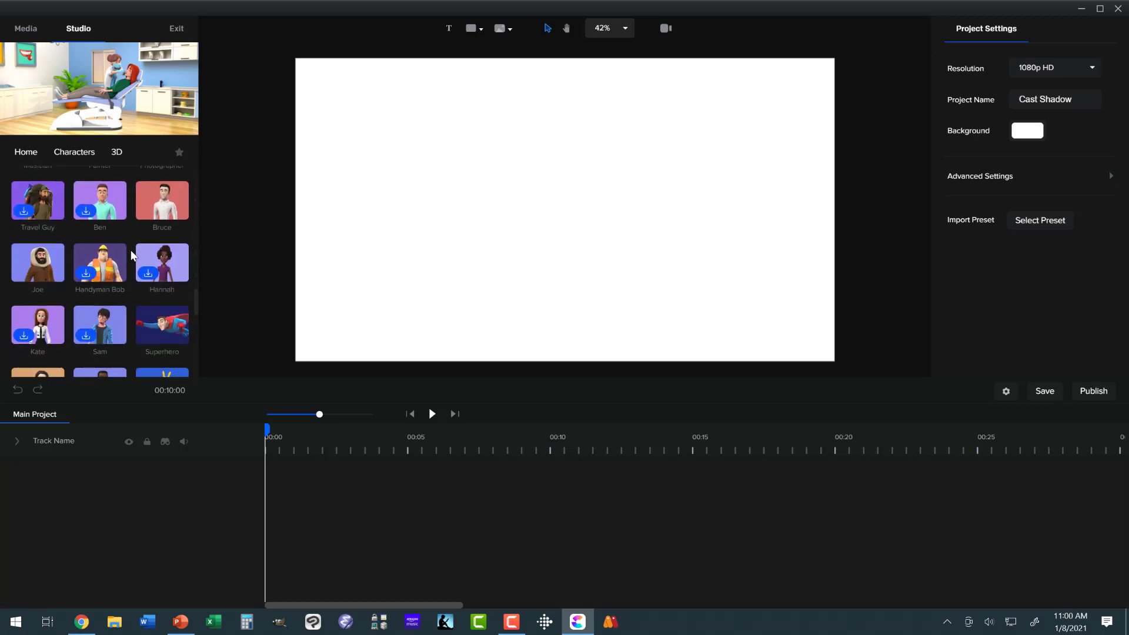
{"action": "scroll", "coordinate": [129, 249], "scroll_direction": "down", "scroll_amount": 3}
{"action": "mouse_move", "coordinate": [157, 307]}
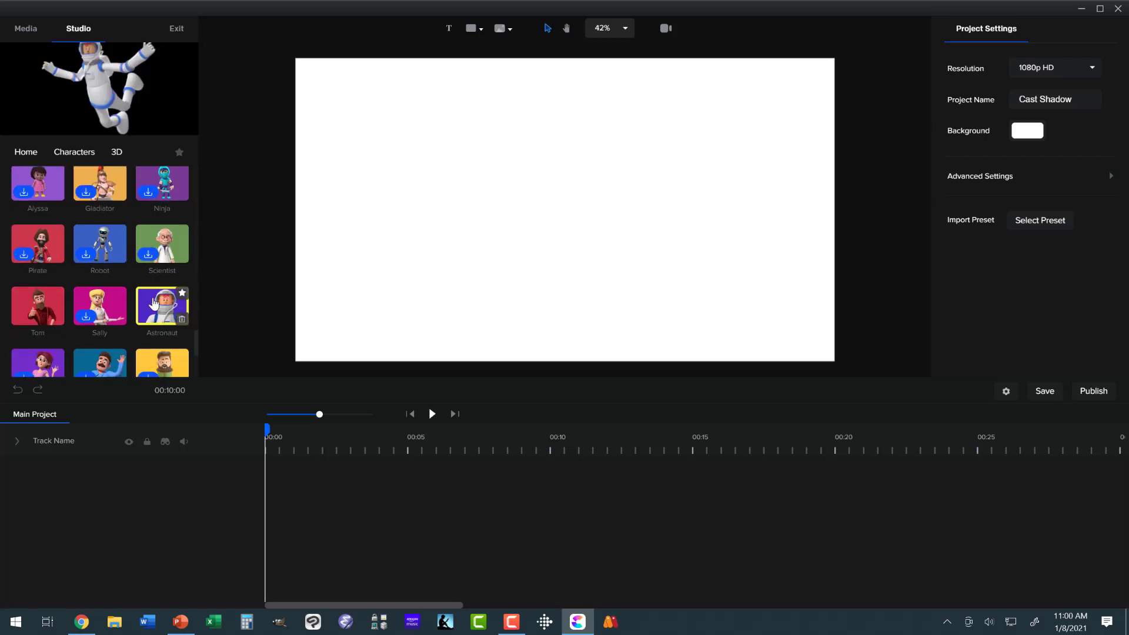
{"action": "left_click_drag", "start_coordinate": [157, 307], "coordinate": [460, 238]}
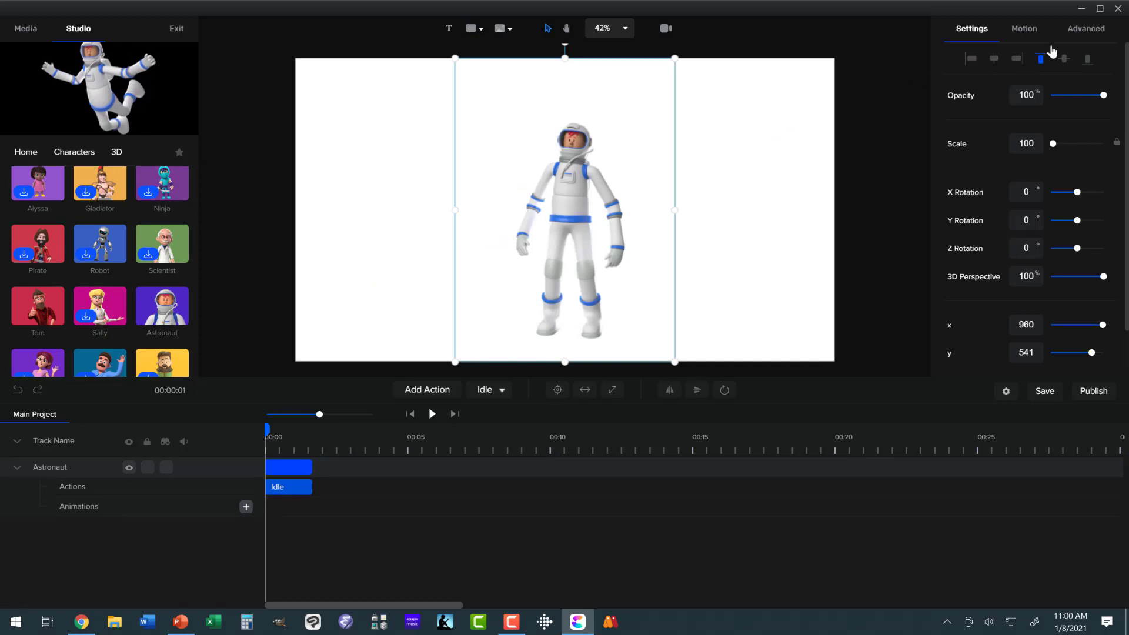
Step: Give the astronaut a shadow with X Offset 35 and Y Offset 23, and preview the playback
{"action": "left_click", "coordinate": [1081, 32]}
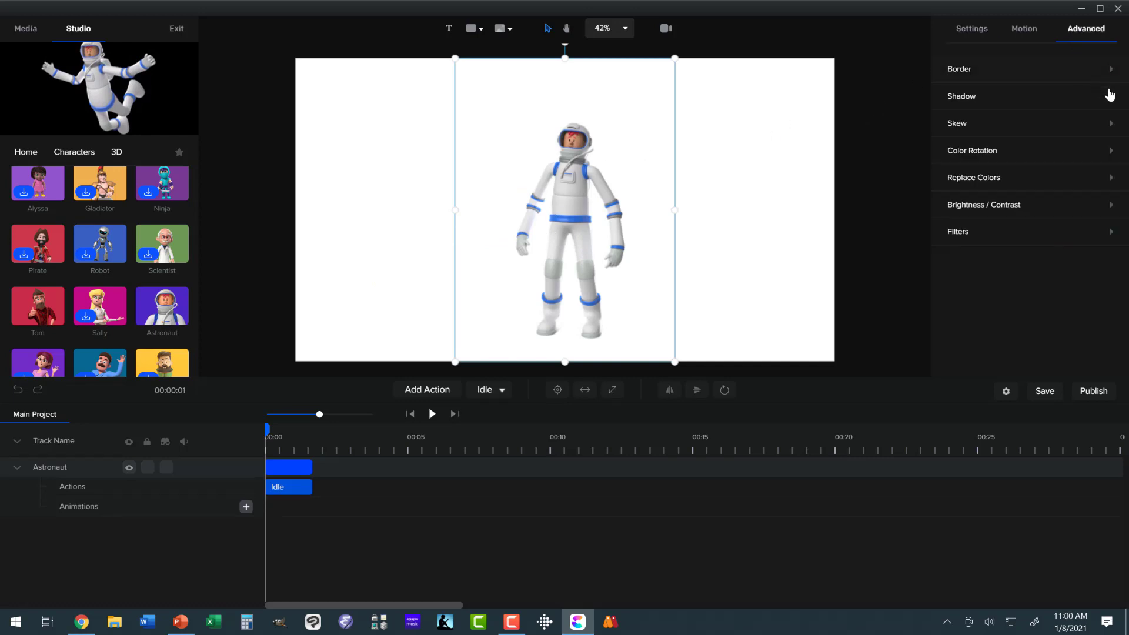
{"action": "left_click", "coordinate": [1111, 97]}
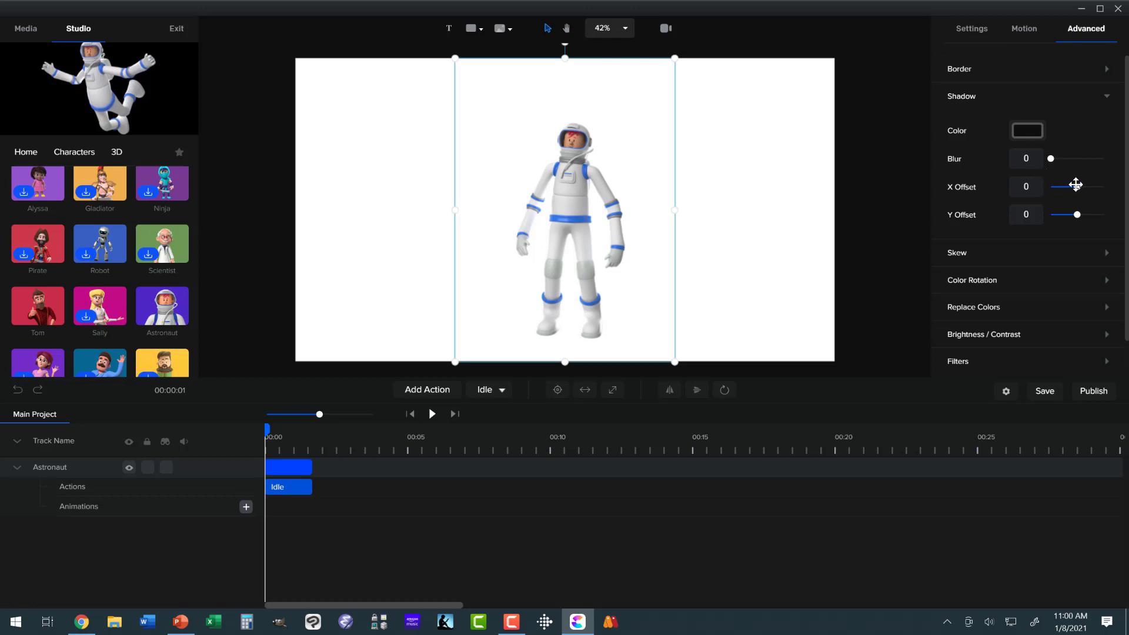
{"action": "left_click_drag", "start_coordinate": [1075, 185], "coordinate": [1085, 216]}
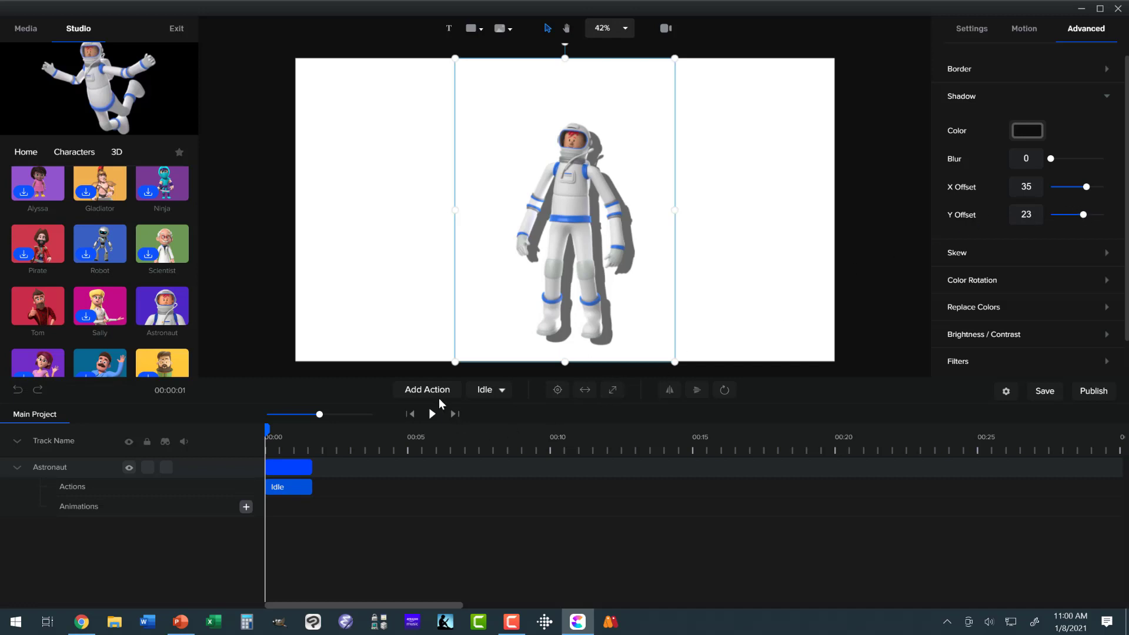
{"action": "left_click", "coordinate": [433, 415]}
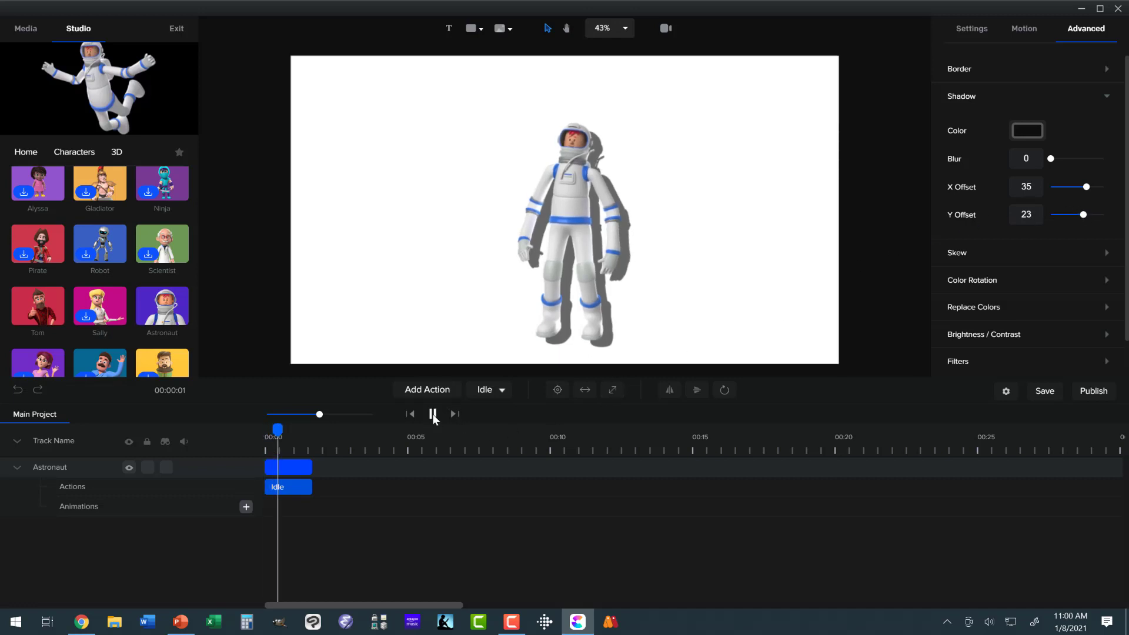
{"action": "left_click", "coordinate": [432, 414]}
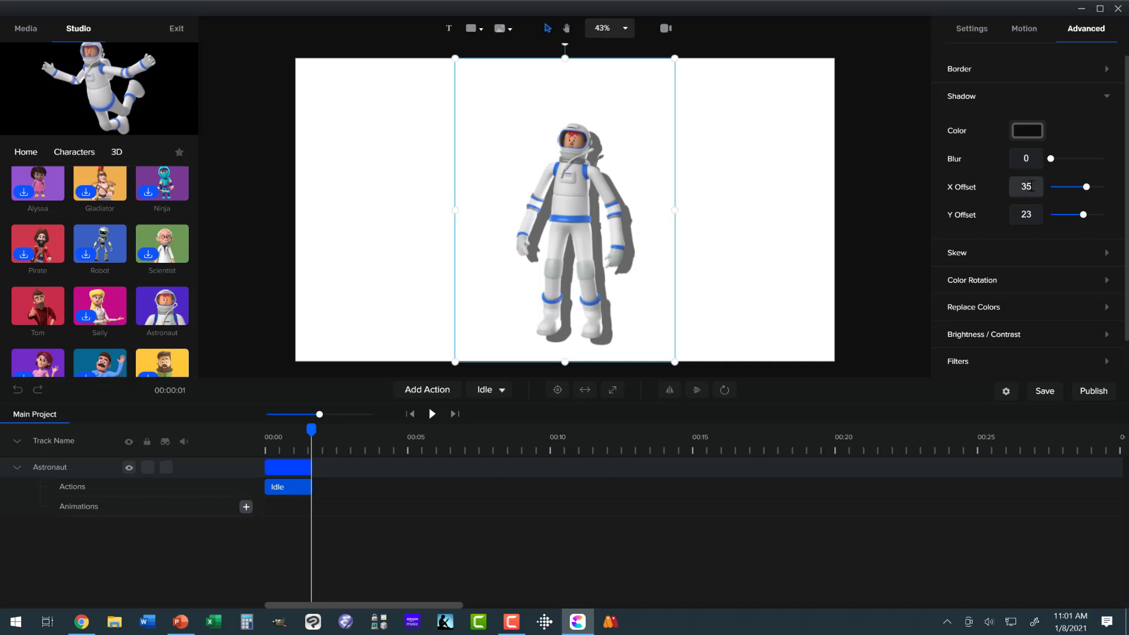
Step: Reset the astronaut shadow's X Offset and Y Offset to 0
{"action": "left_click", "coordinate": [1003, 188]}
{"action": "type", "text": "0"}
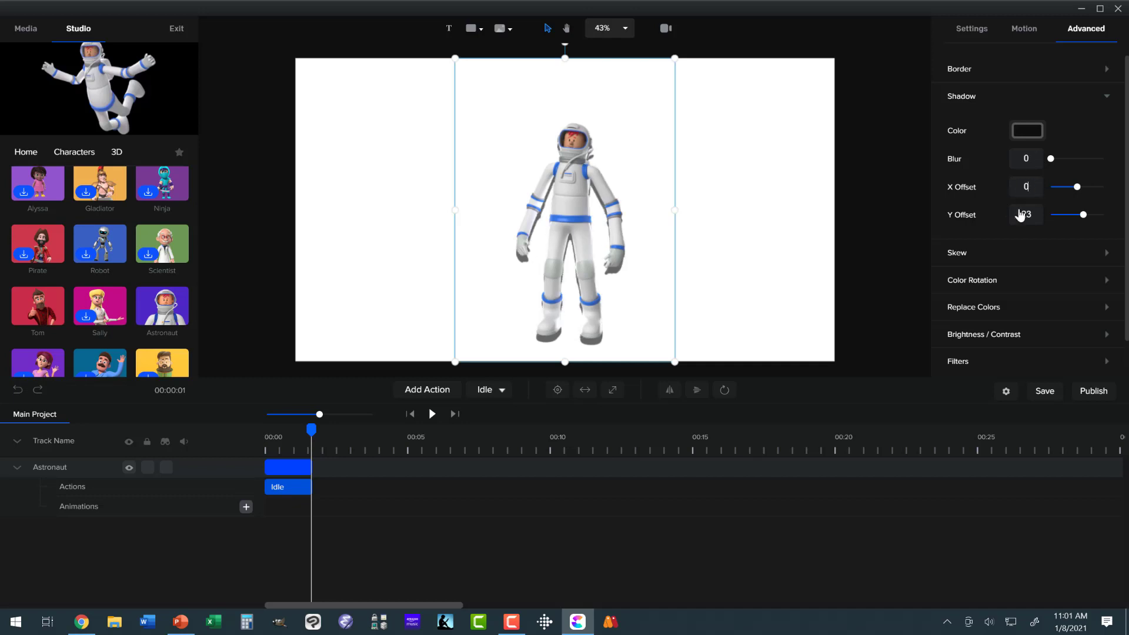
{"action": "left_click", "coordinate": [1018, 214]}
{"action": "type", "text": "0"}
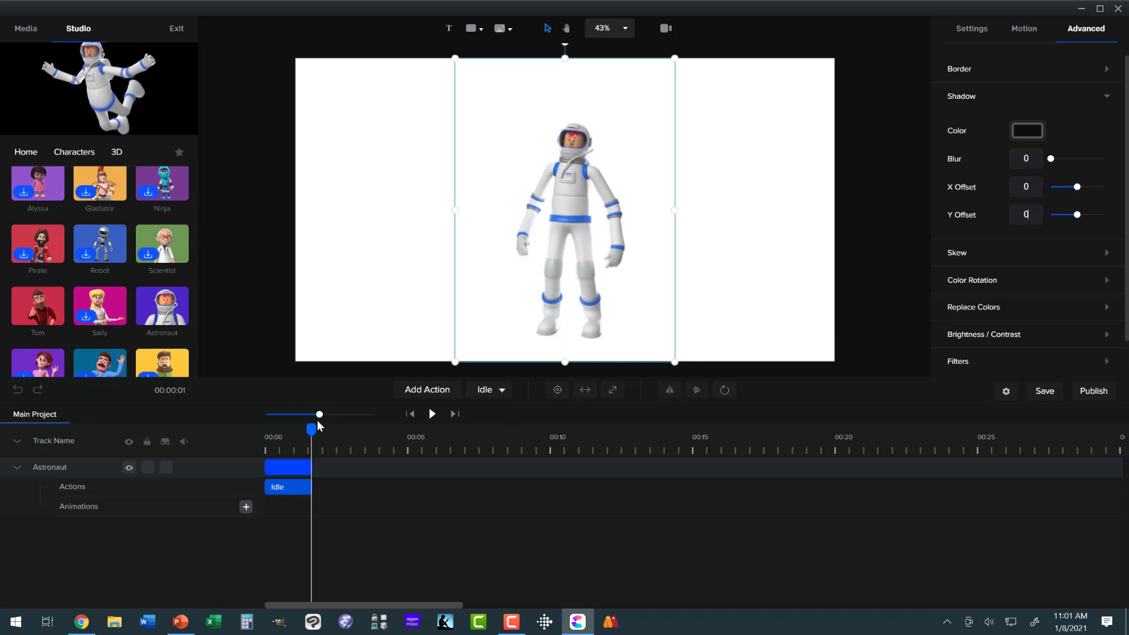
Step: Change the astronaut's Idle action to Robodance and preview the animation from the start of the timeline
{"action": "left_click_drag", "start_coordinate": [313, 428], "coordinate": [266, 428]}
{"action": "left_click", "coordinate": [289, 467]}
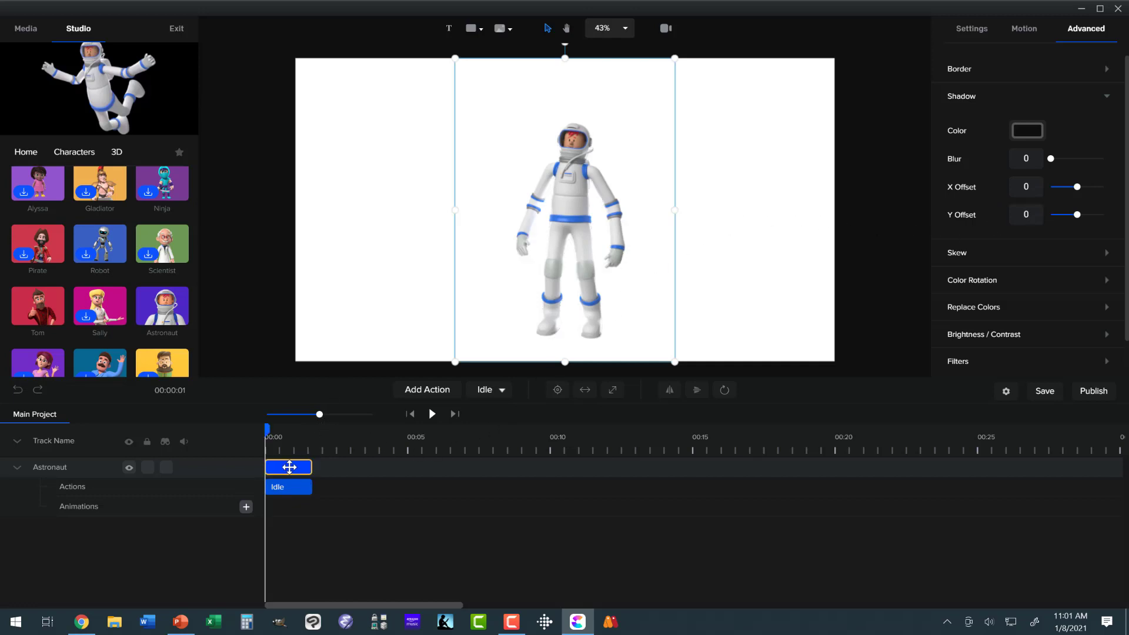
{"action": "right_click", "coordinate": [289, 467]}
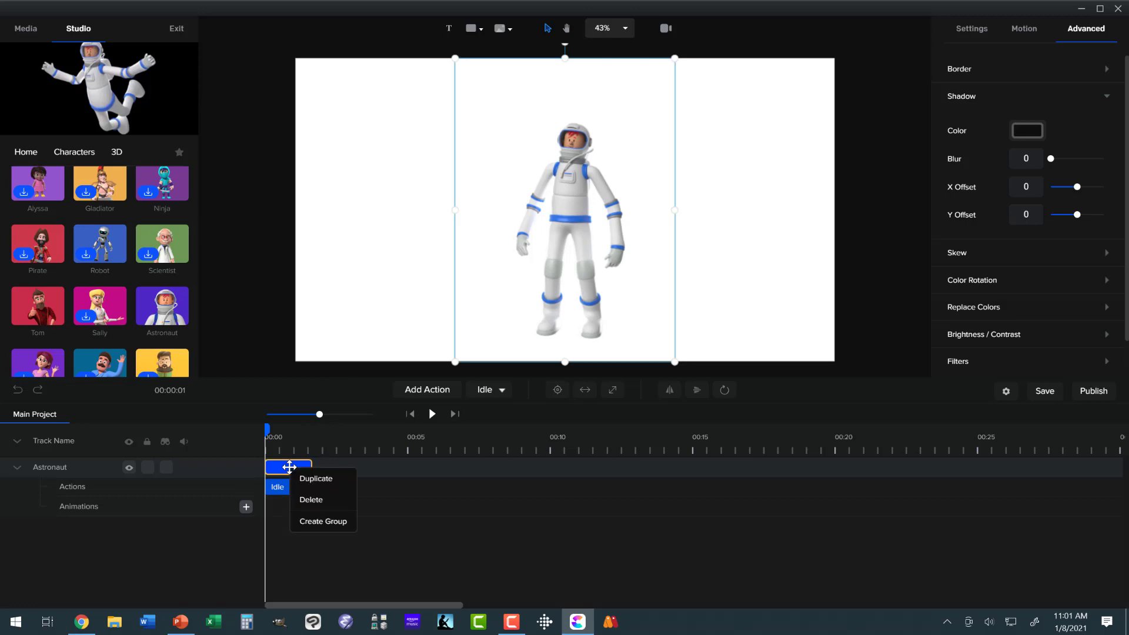
{"action": "left_click", "coordinate": [281, 491]}
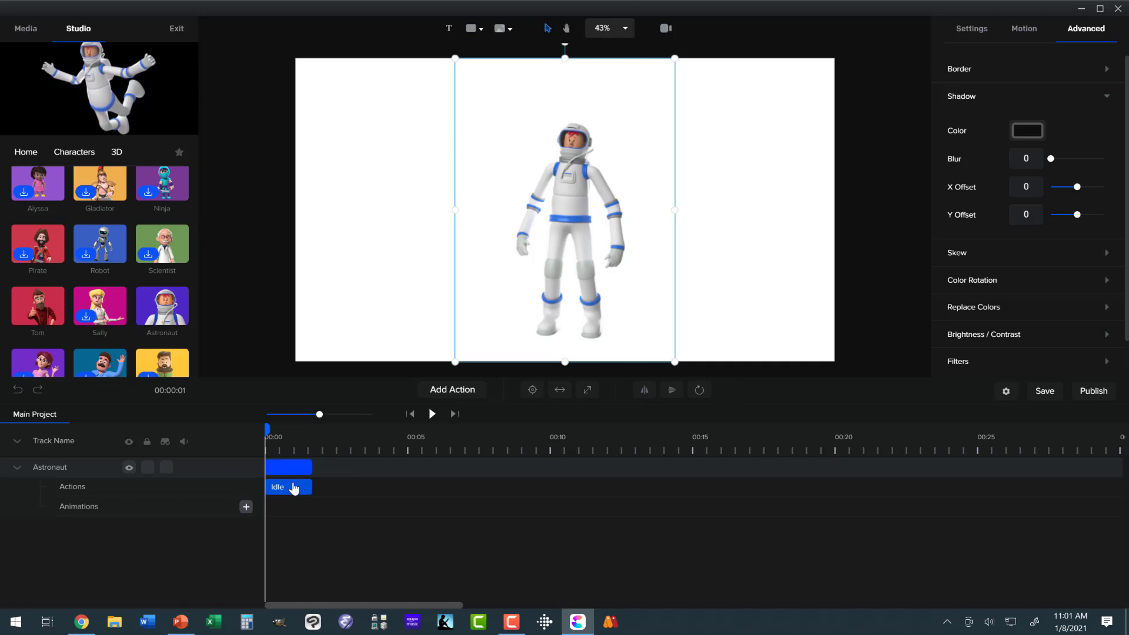
{"action": "left_click", "coordinate": [293, 489]}
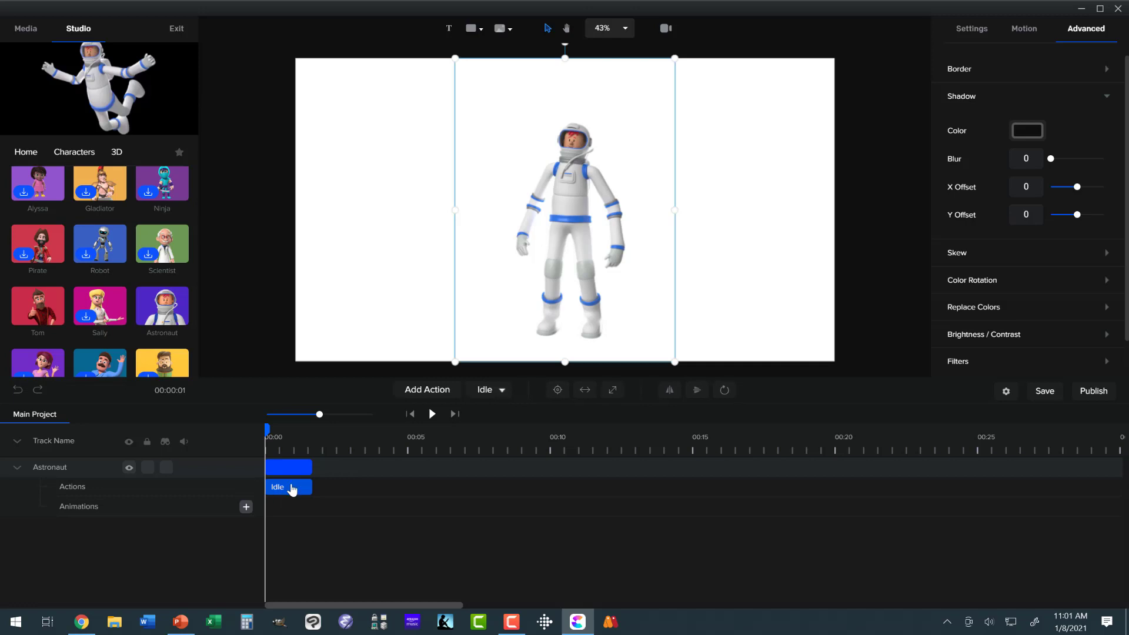
{"action": "left_click", "coordinate": [493, 390]}
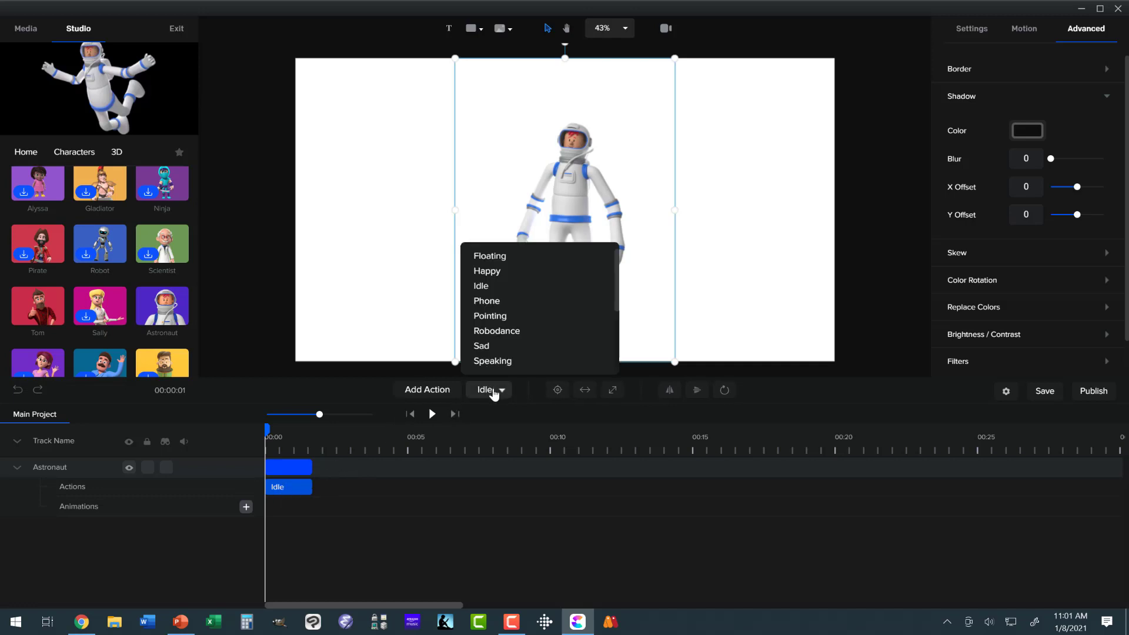
{"action": "left_click", "coordinate": [497, 332]}
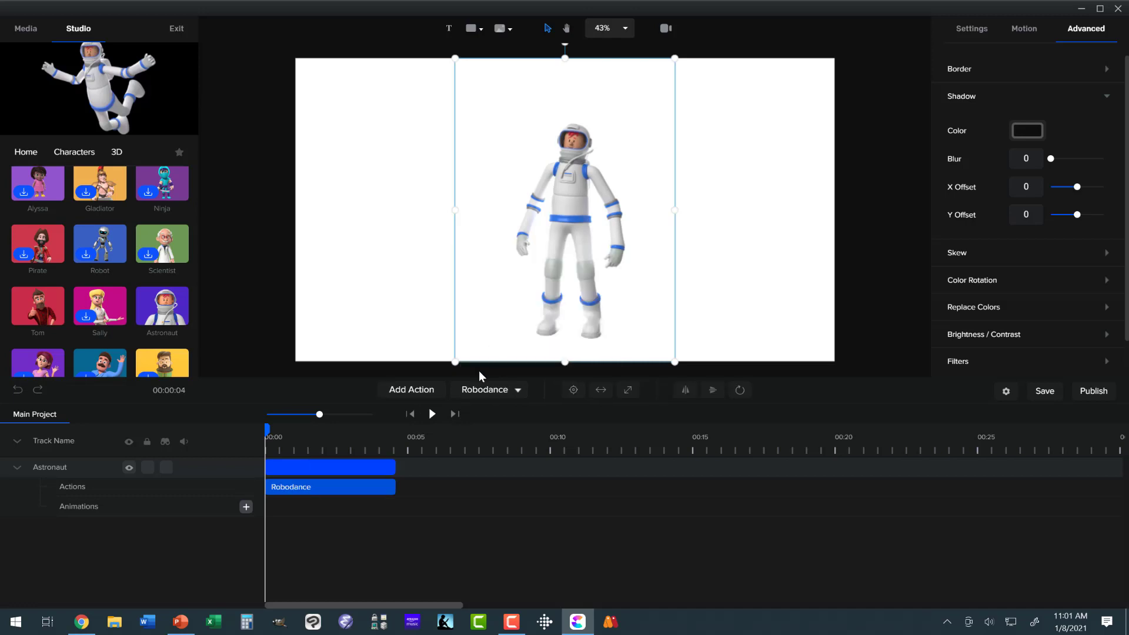
{"action": "left_click", "coordinate": [432, 416]}
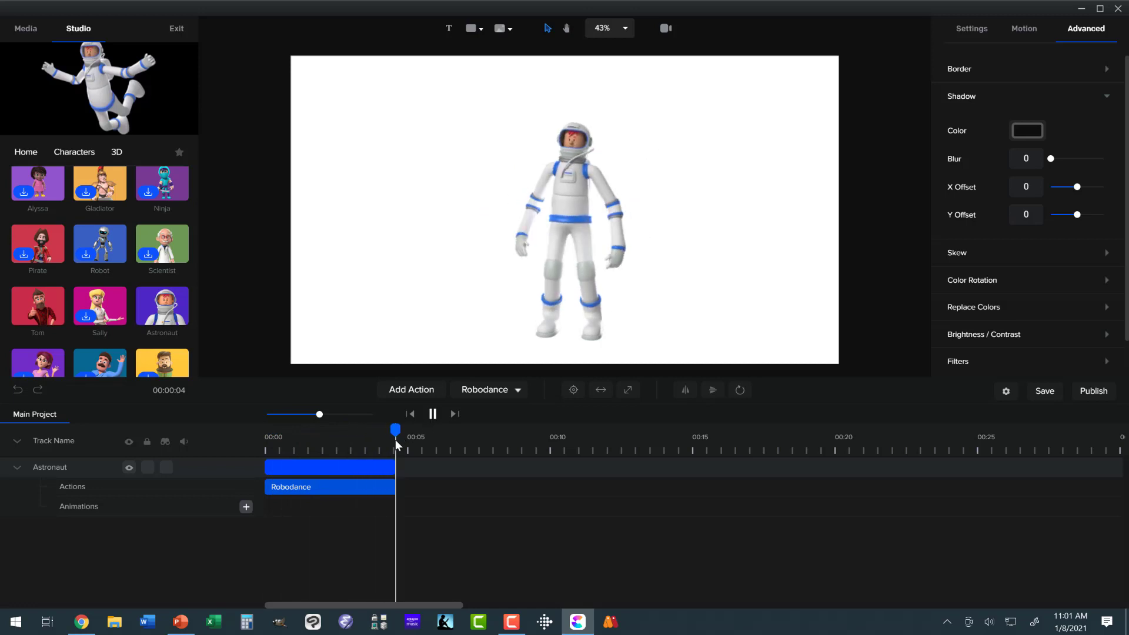
Step: Duplicate the astronaut clip on the timeline and move the playhead to about two seconds
{"action": "left_click", "coordinate": [374, 466]}
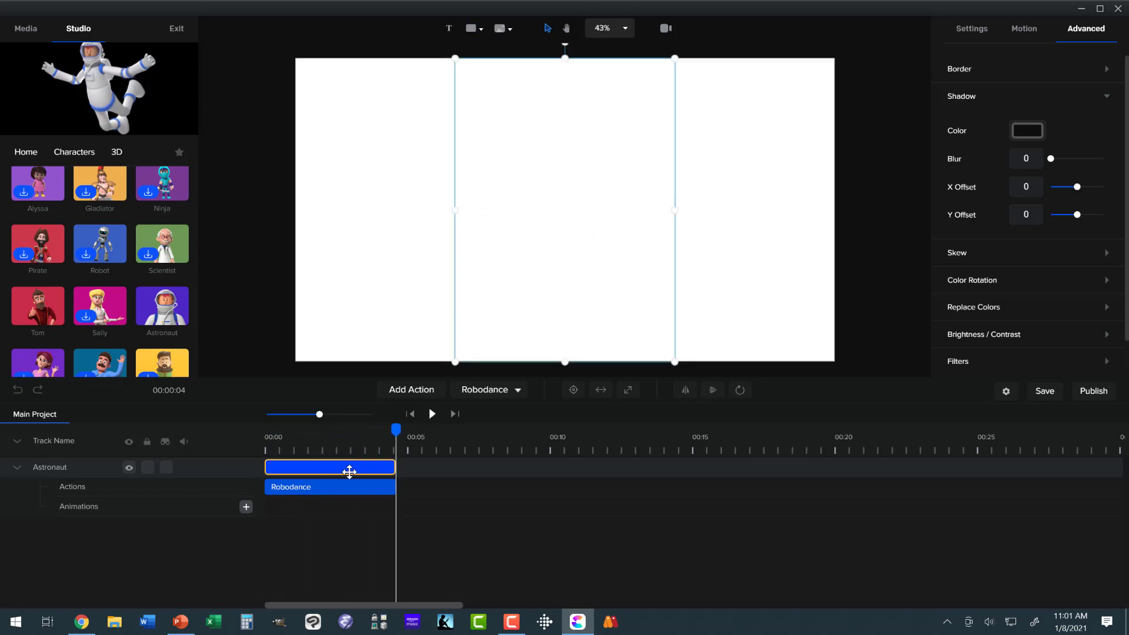
{"action": "right_click", "coordinate": [345, 467]}
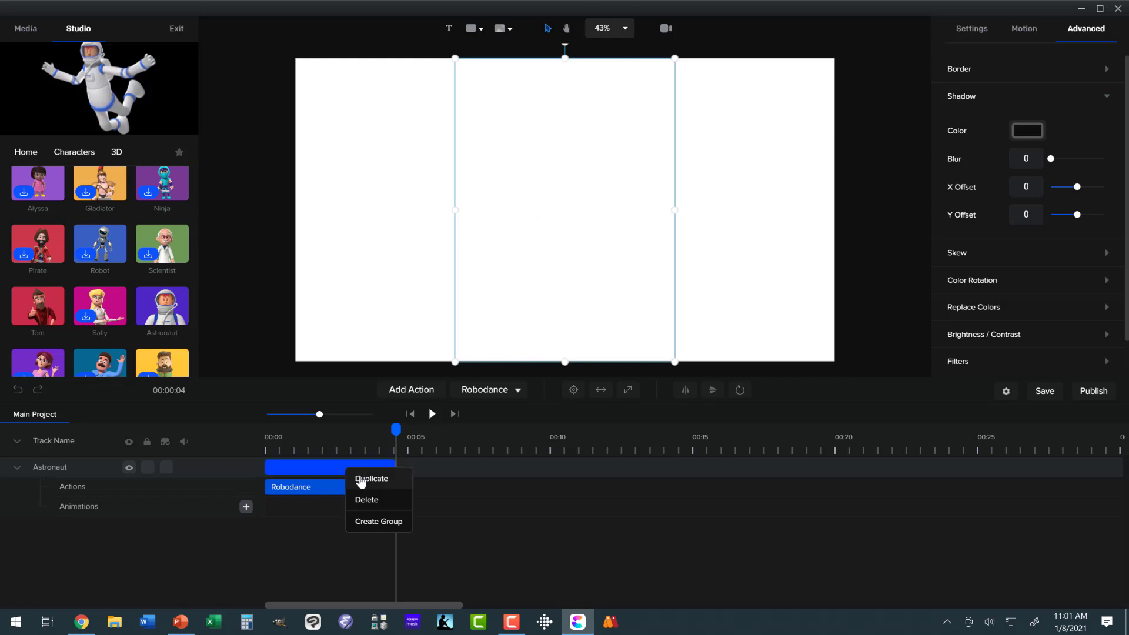
{"action": "left_click", "coordinate": [361, 479]}
{"action": "left_click_drag", "start_coordinate": [383, 440], "coordinate": [324, 448]}
{"action": "left_click", "coordinate": [343, 463]}
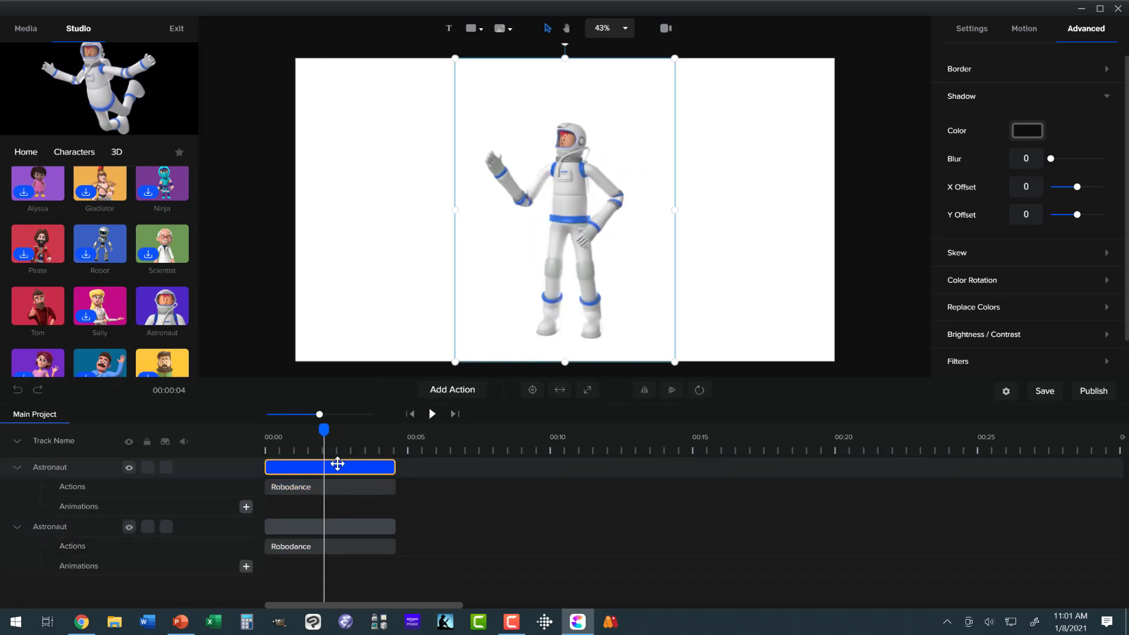
Step: Set the brightness of the astronaut on the lower track to -100
{"action": "left_click", "coordinate": [335, 523]}
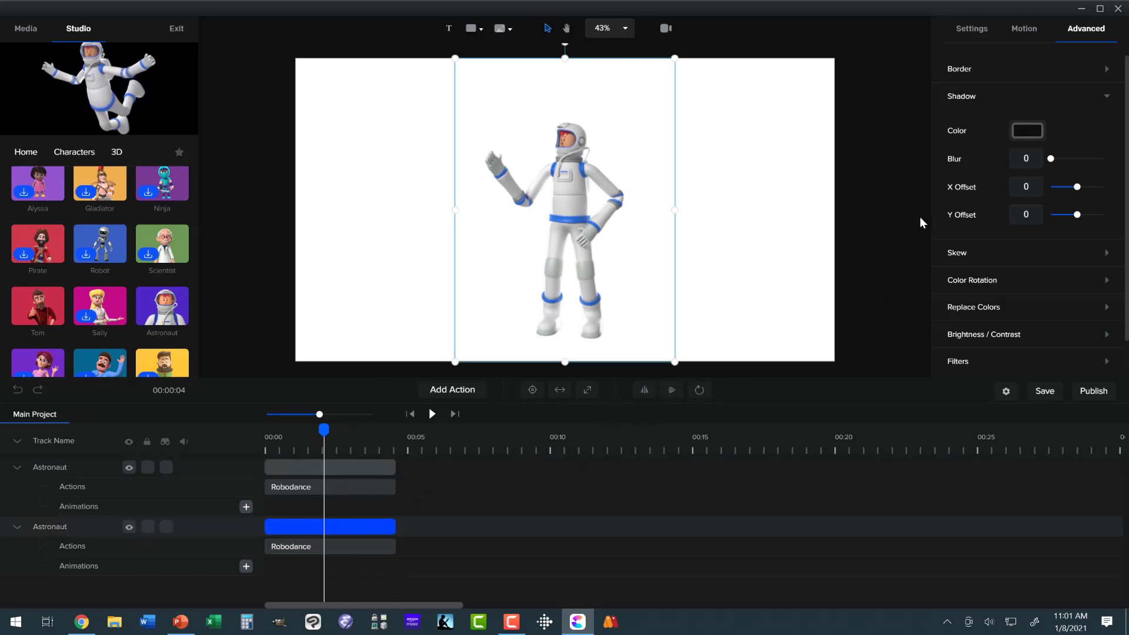
{"action": "left_click", "coordinate": [967, 37]}
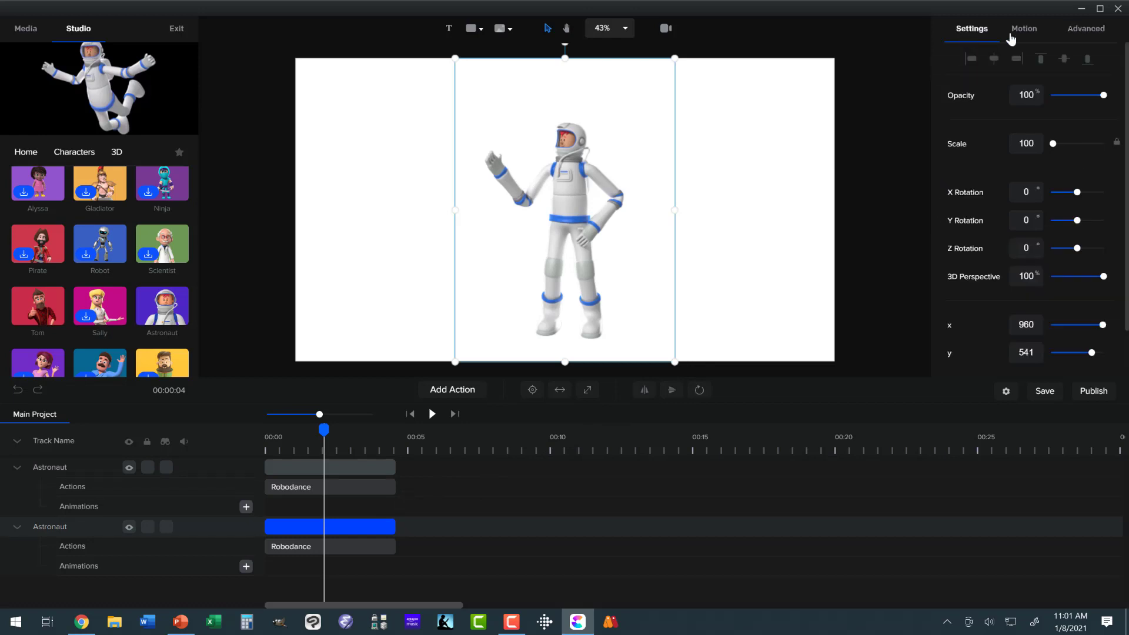
{"action": "left_click", "coordinate": [1085, 34]}
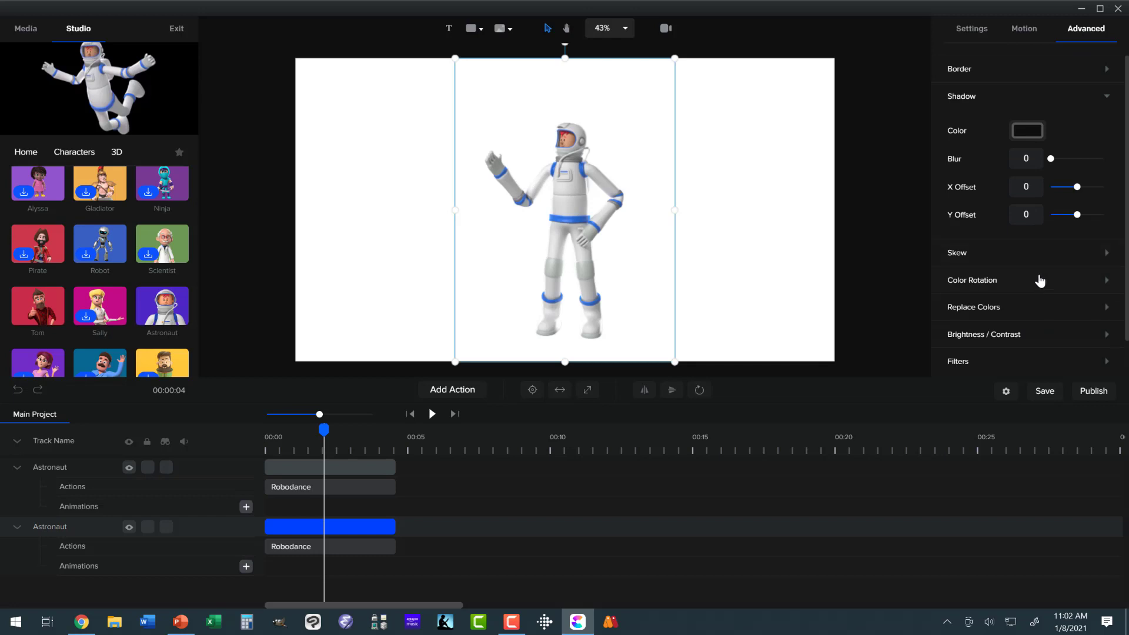
{"action": "left_click", "coordinate": [1106, 97]}
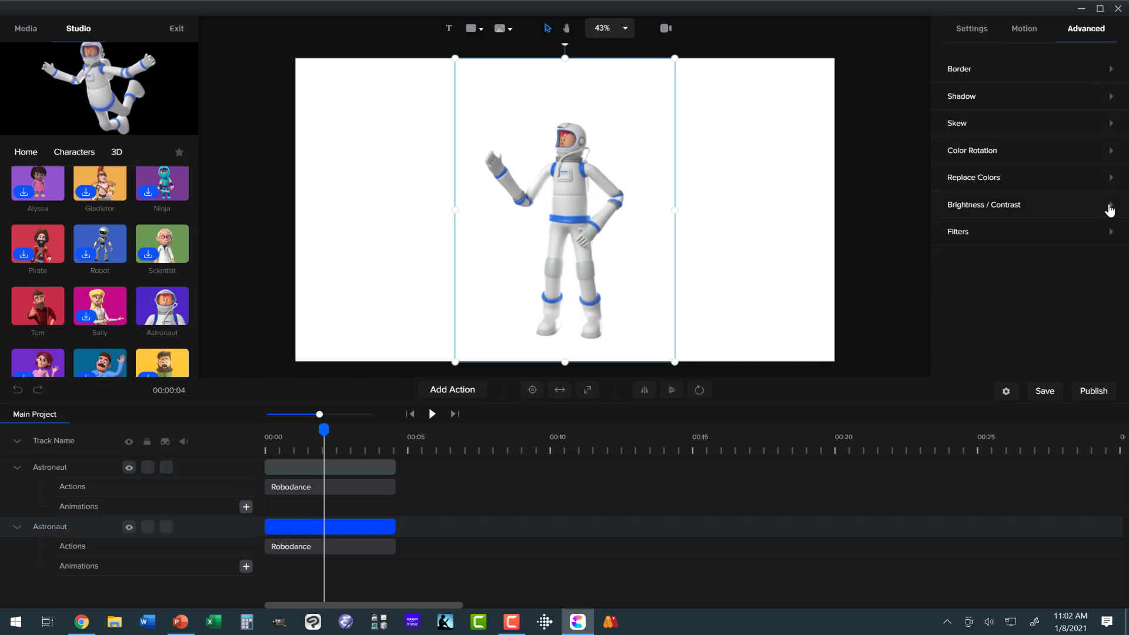
{"action": "left_click", "coordinate": [1109, 209]}
{"action": "left_click_drag", "start_coordinate": [1077, 239], "coordinate": [1030, 239]}
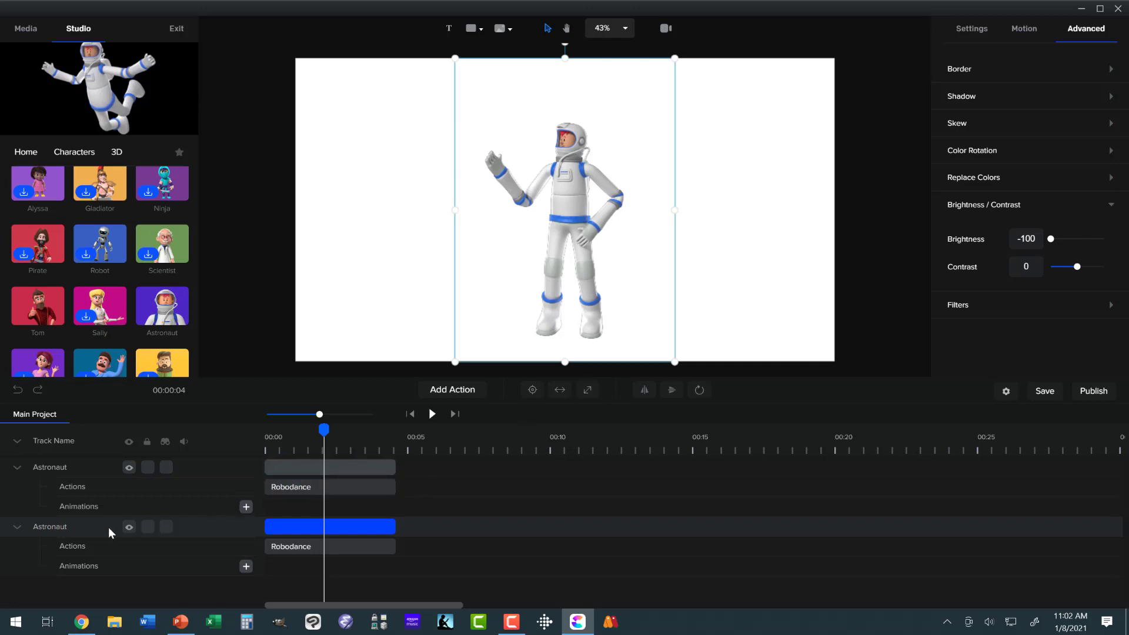
Step: Hide and lock the upper Astronaut track, and return the playhead to the start
{"action": "left_click", "coordinate": [129, 468]}
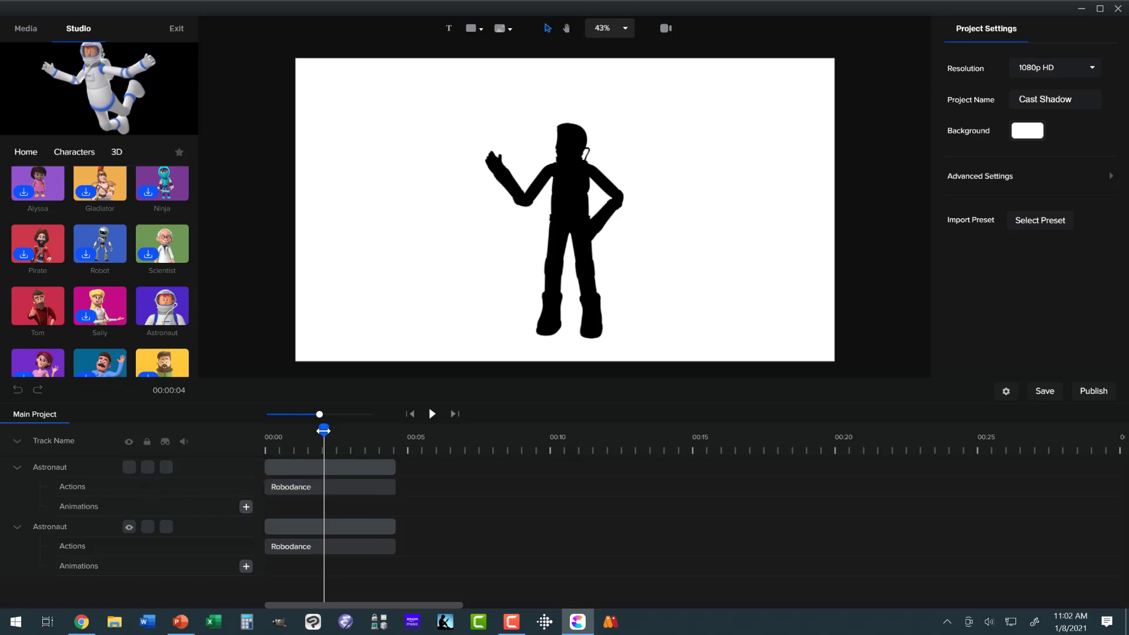
{"action": "left_click_drag", "start_coordinate": [306, 436], "coordinate": [256, 446]}
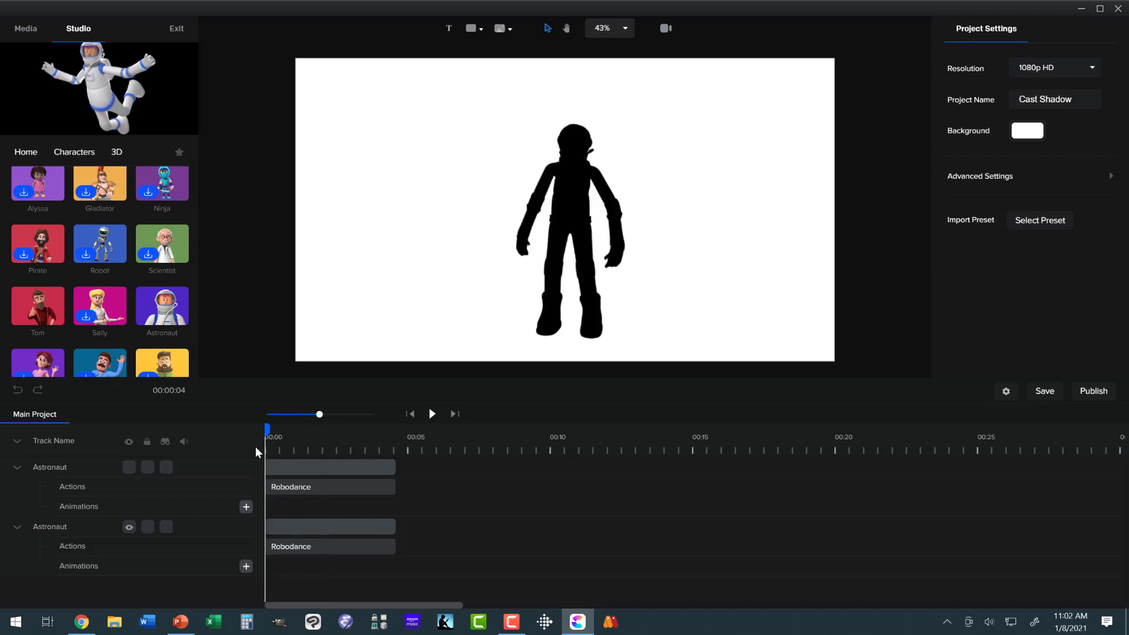
{"action": "left_click", "coordinate": [148, 468]}
{"action": "left_click", "coordinate": [147, 470]}
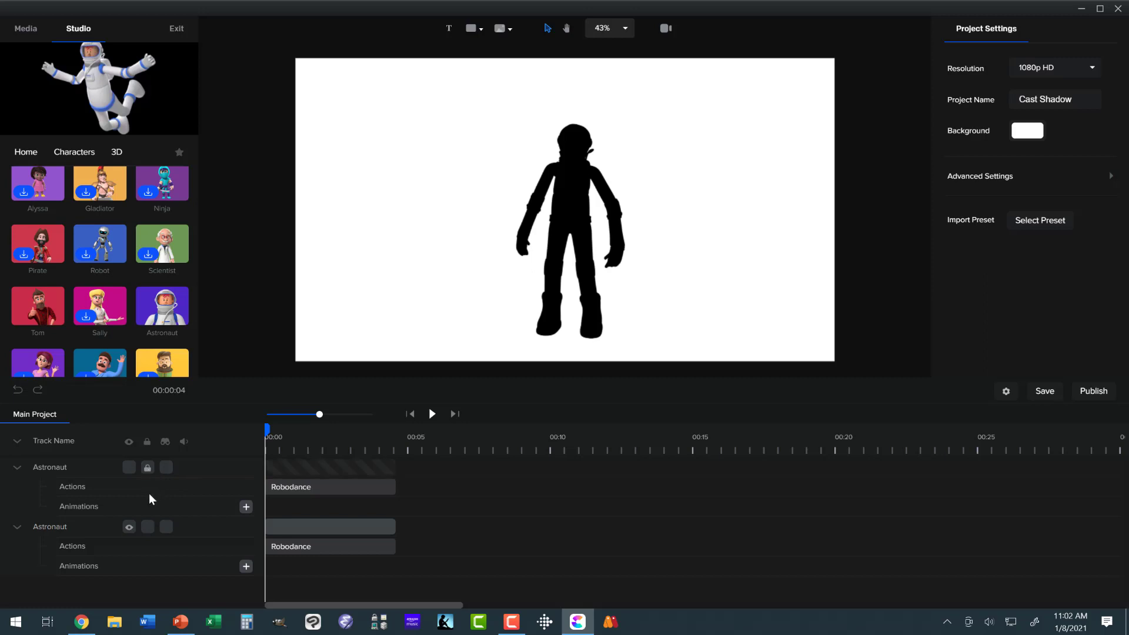
Step: Squash the black silhouette vertically from its upper edge to a little over half its height, keeping its feet in place
{"action": "left_click", "coordinate": [293, 527]}
{"action": "left_click", "coordinate": [293, 527]}
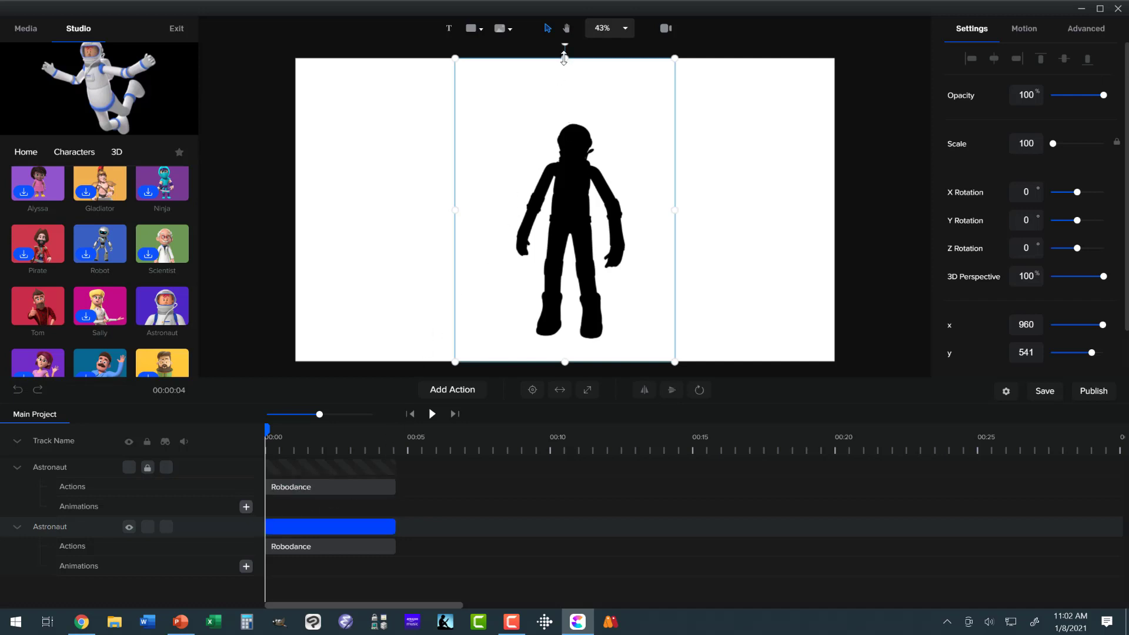
{"action": "left_click_drag", "start_coordinate": [564, 58], "coordinate": [564, 199]}
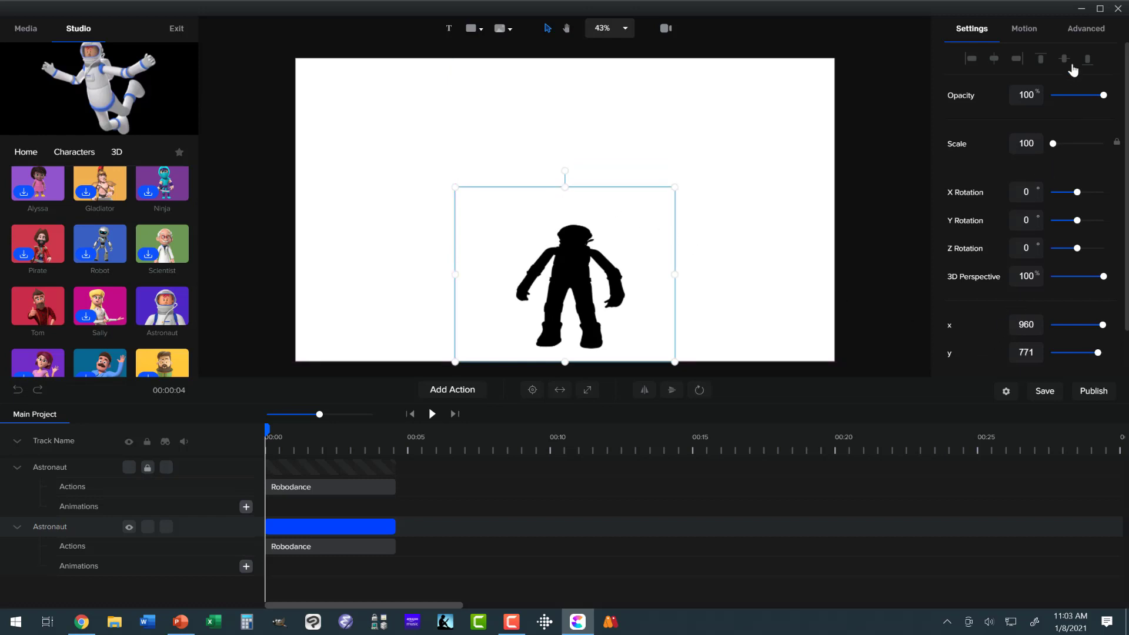
Step: Set the silhouette's Skew X to 36° and flatten it further to about half the canvas height
{"action": "left_click", "coordinate": [1082, 37]}
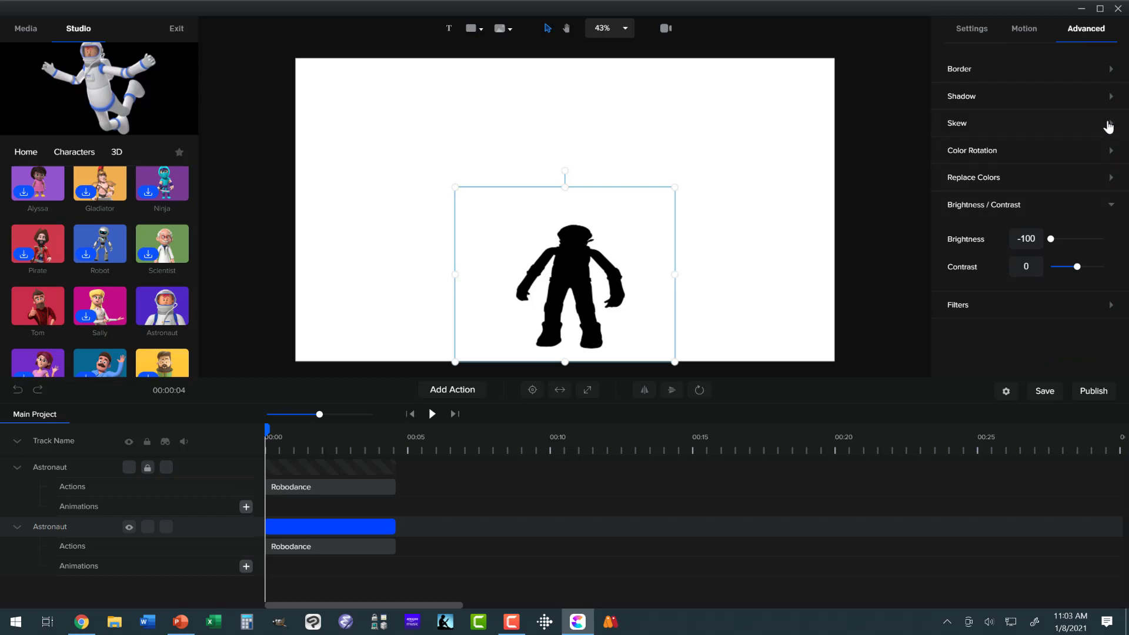
{"action": "left_click", "coordinate": [1110, 126]}
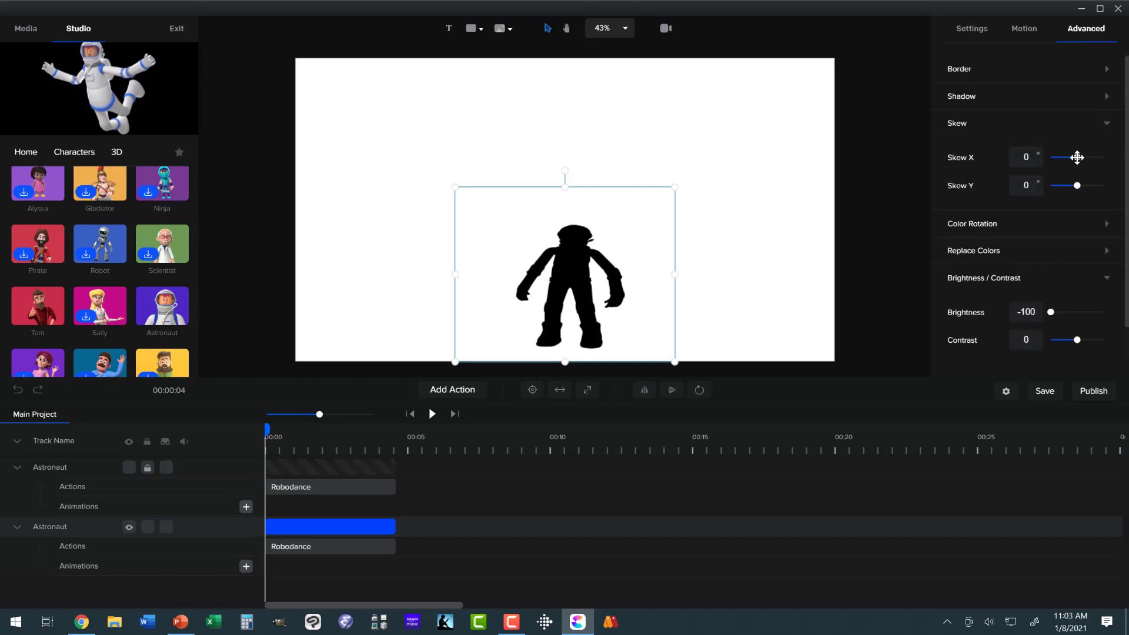
{"action": "left_click_drag", "start_coordinate": [1077, 157], "coordinate": [1088, 159]}
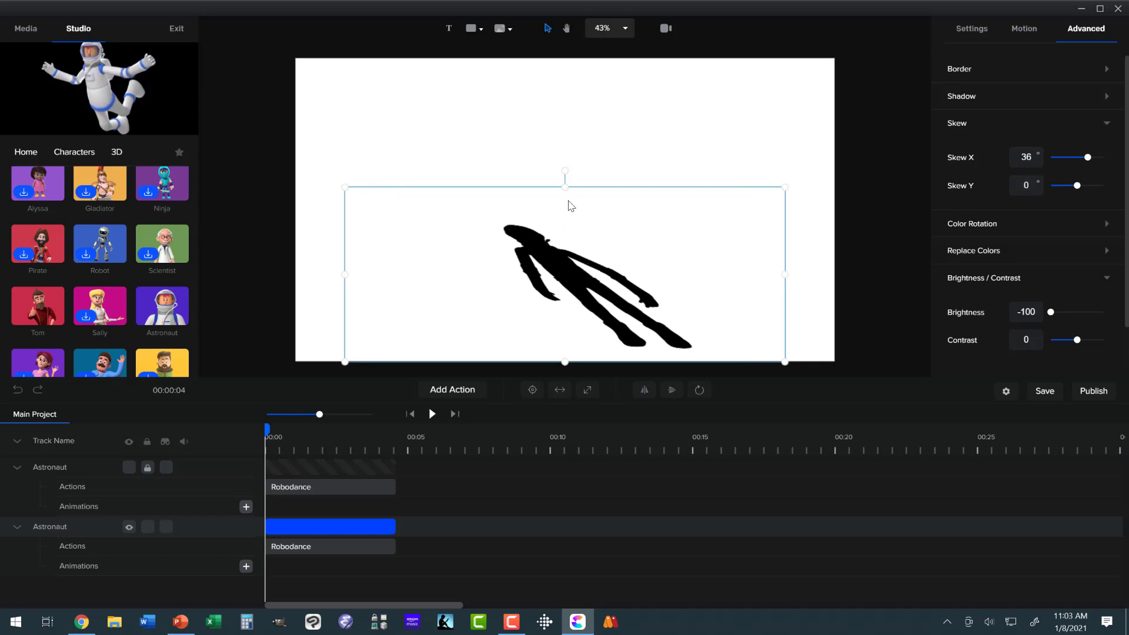
{"action": "left_click_drag", "start_coordinate": [566, 186], "coordinate": [566, 211]}
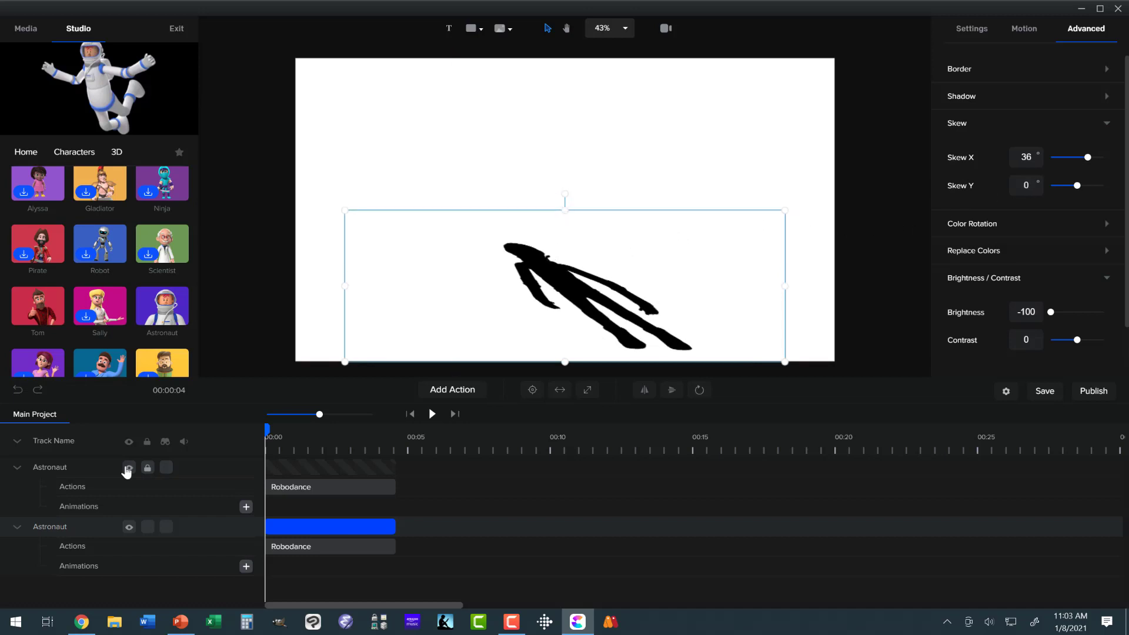
Step: Show the upper Astronaut track and move the shadow to about x 644, y 765 so its feet meet the astronaut's
{"action": "left_click", "coordinate": [129, 468]}
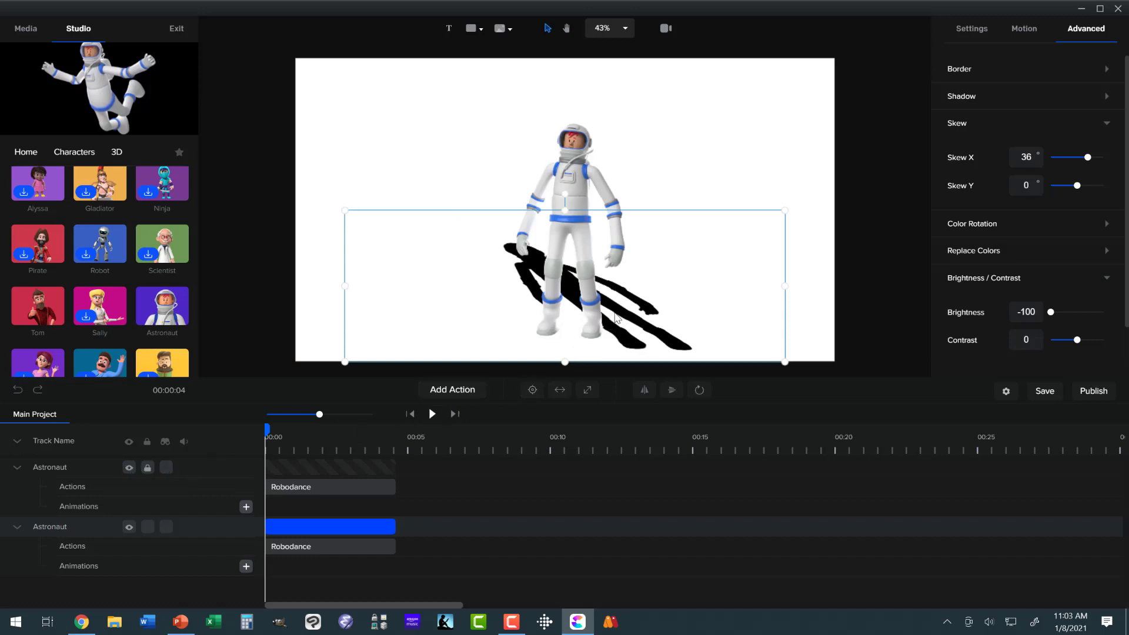
{"action": "left_click_drag", "start_coordinate": [621, 318], "coordinate": [531, 298]}
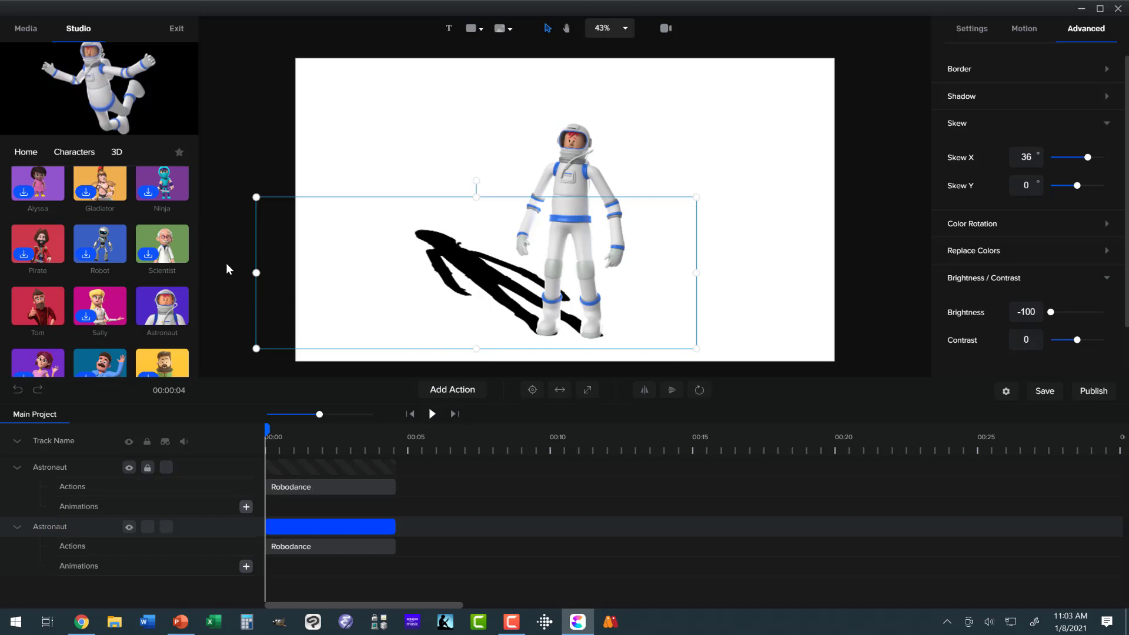
Step: Add the Garden 2 background from the 3D backgrounds library to the scene
{"action": "left_click", "coordinate": [26, 151]}
{"action": "left_click", "coordinate": [93, 210]}
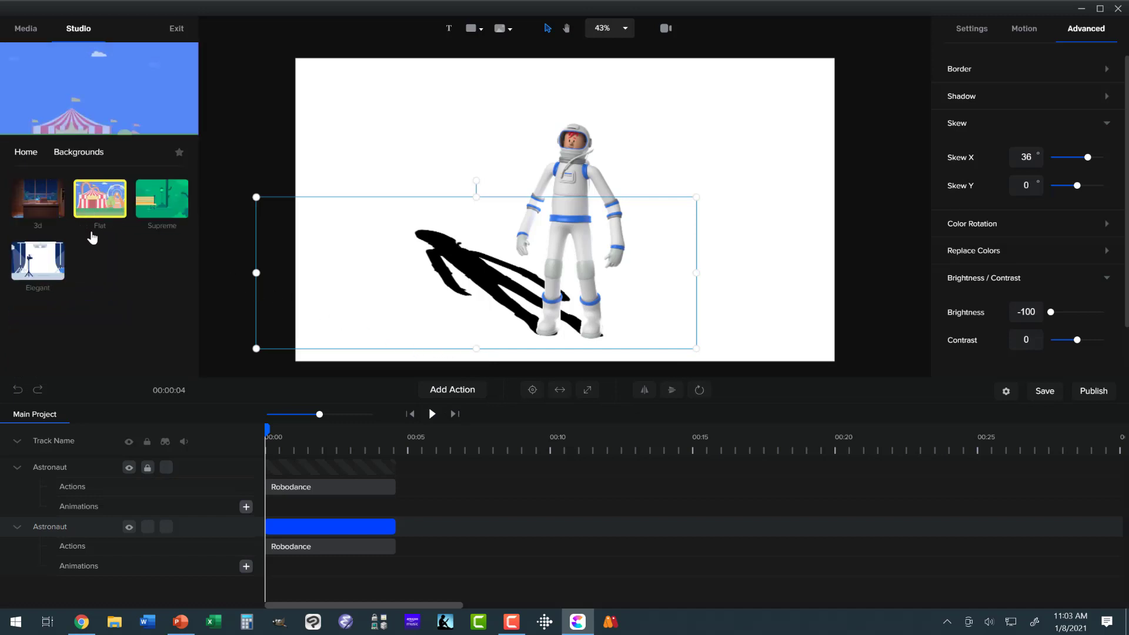
{"action": "left_click", "coordinate": [40, 213]}
{"action": "scroll", "coordinate": [105, 271], "scroll_direction": "down", "scroll_amount": 3}
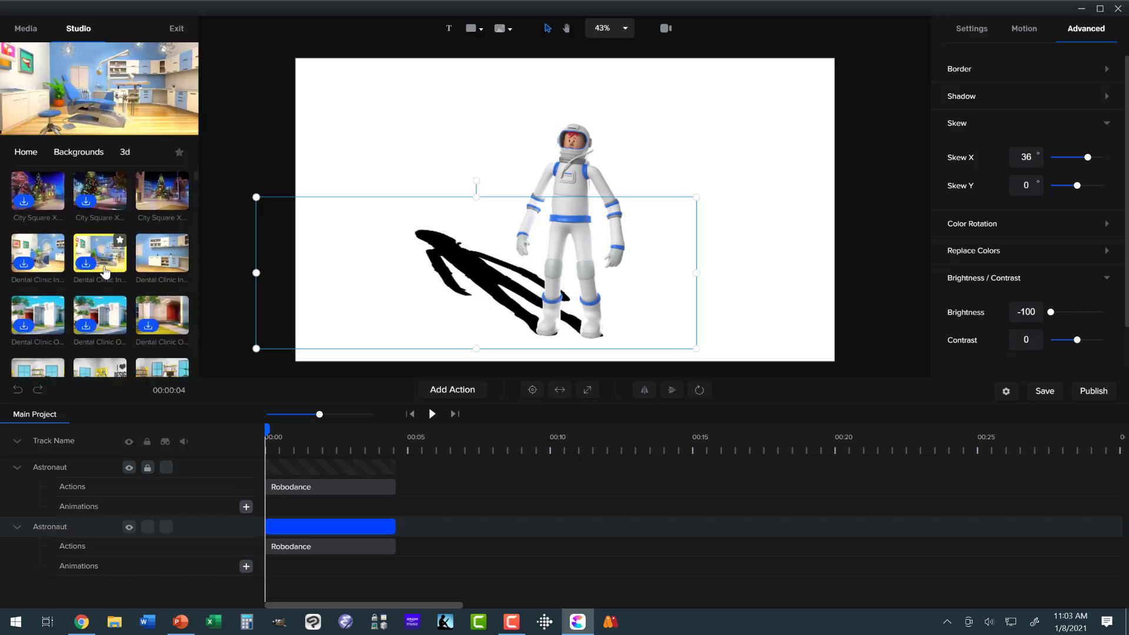
{"action": "scroll", "coordinate": [105, 271], "scroll_direction": "down", "scroll_amount": 6}
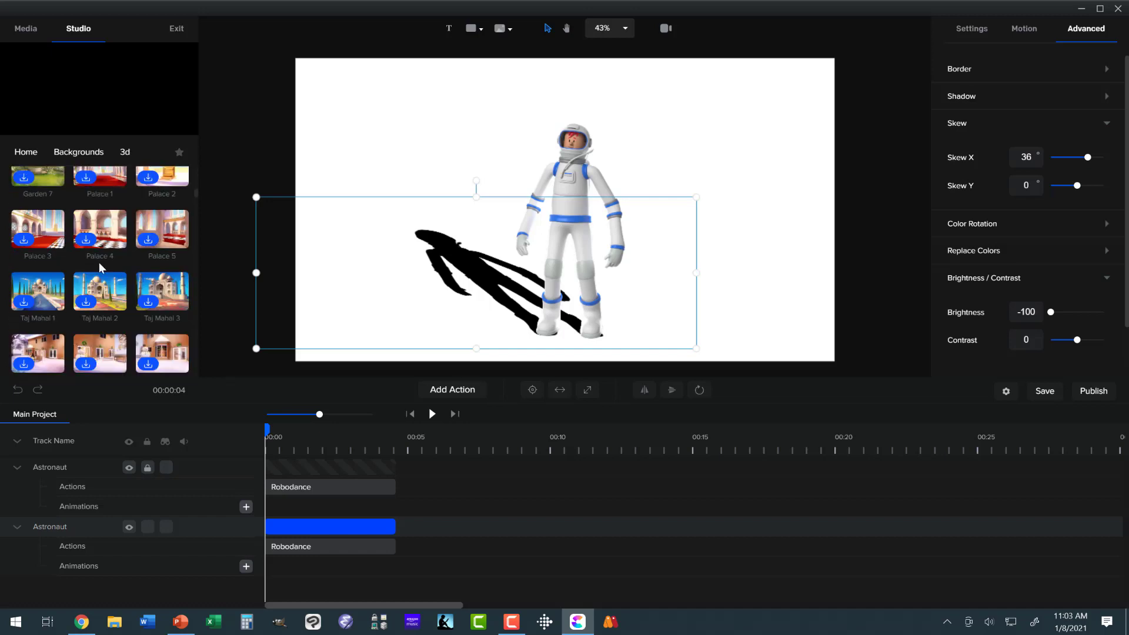
{"action": "scroll", "coordinate": [98, 260], "scroll_direction": "up", "scroll_amount": 4}
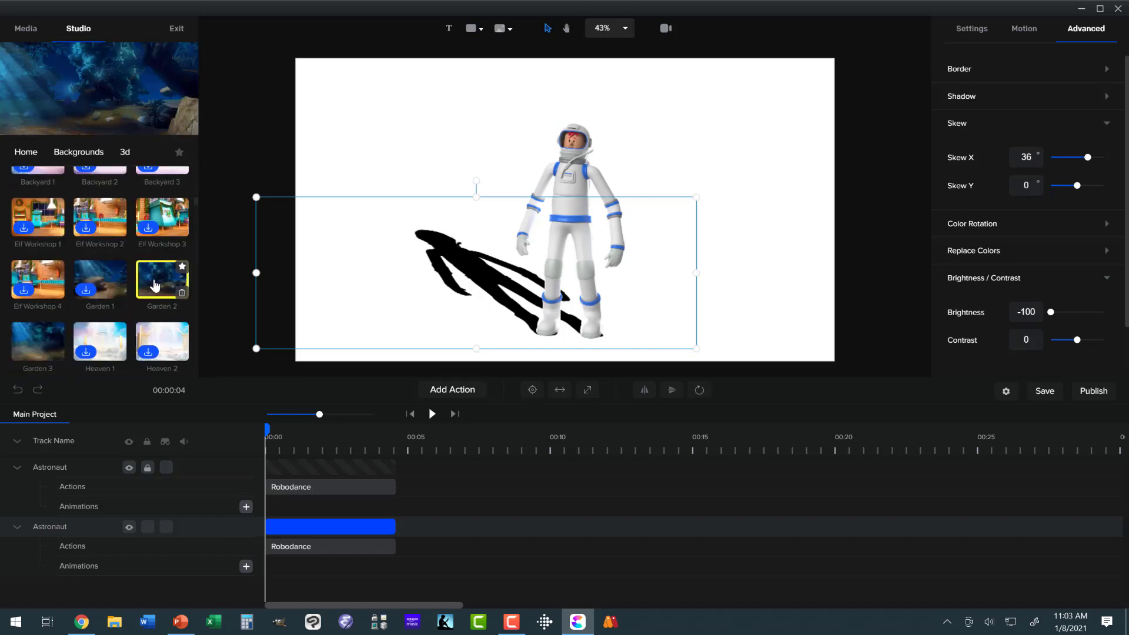
{"action": "left_click_drag", "start_coordinate": [154, 285], "coordinate": [405, 220]}
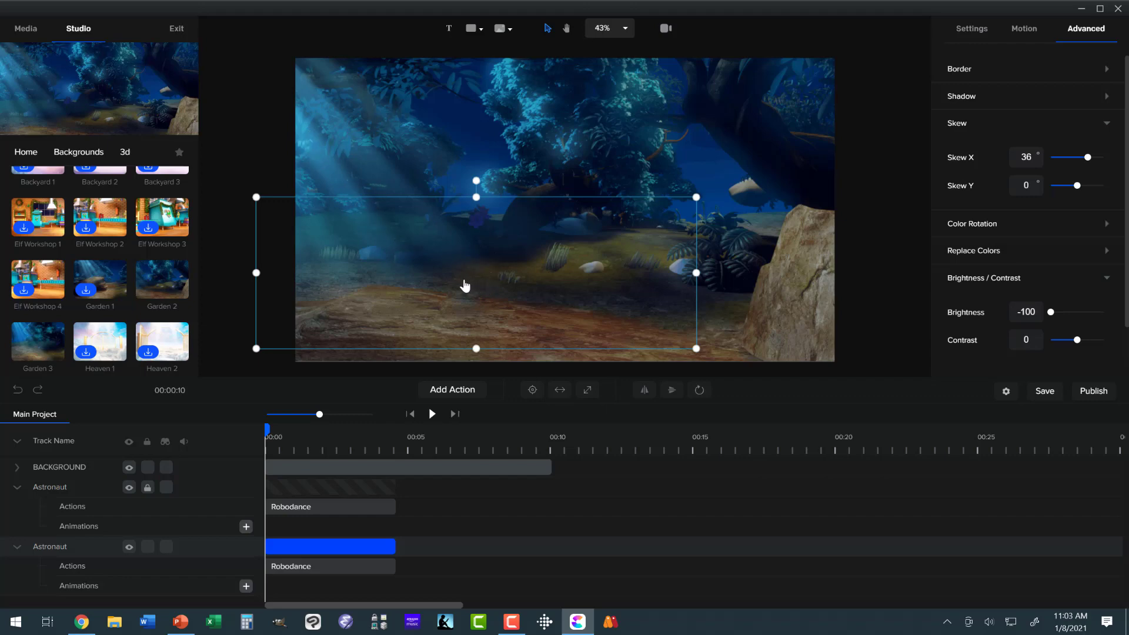
Step: Shorten the background clip to the length of the astronaut clips and move its track below both Astronaut tracks
{"action": "left_click", "coordinate": [440, 468]}
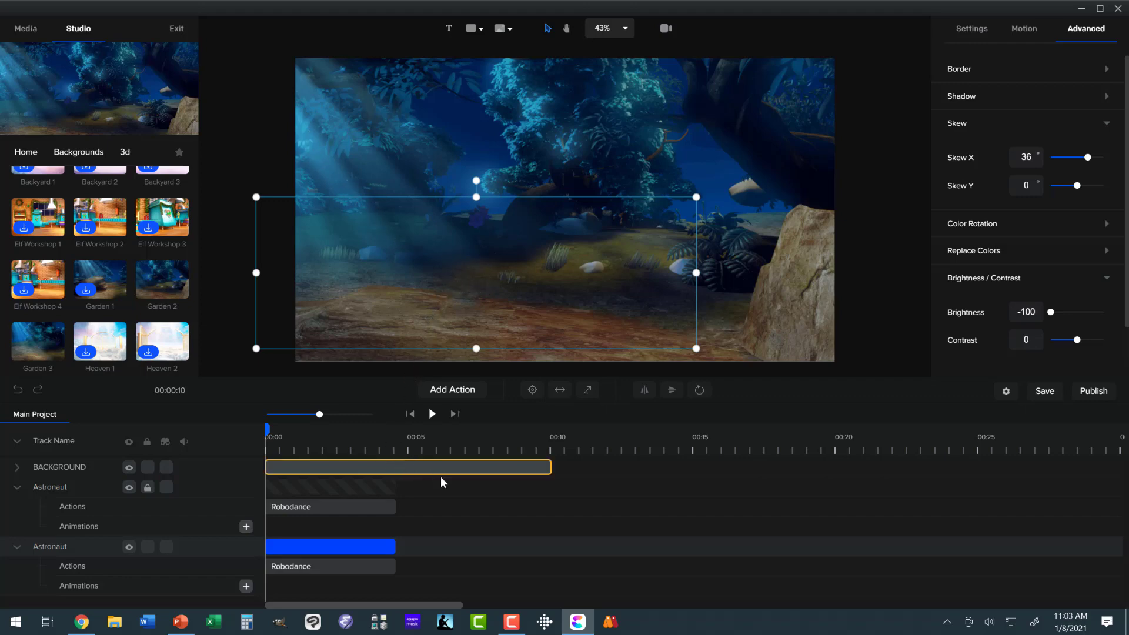
{"action": "left_click_drag", "start_coordinate": [471, 472], "coordinate": [398, 475]}
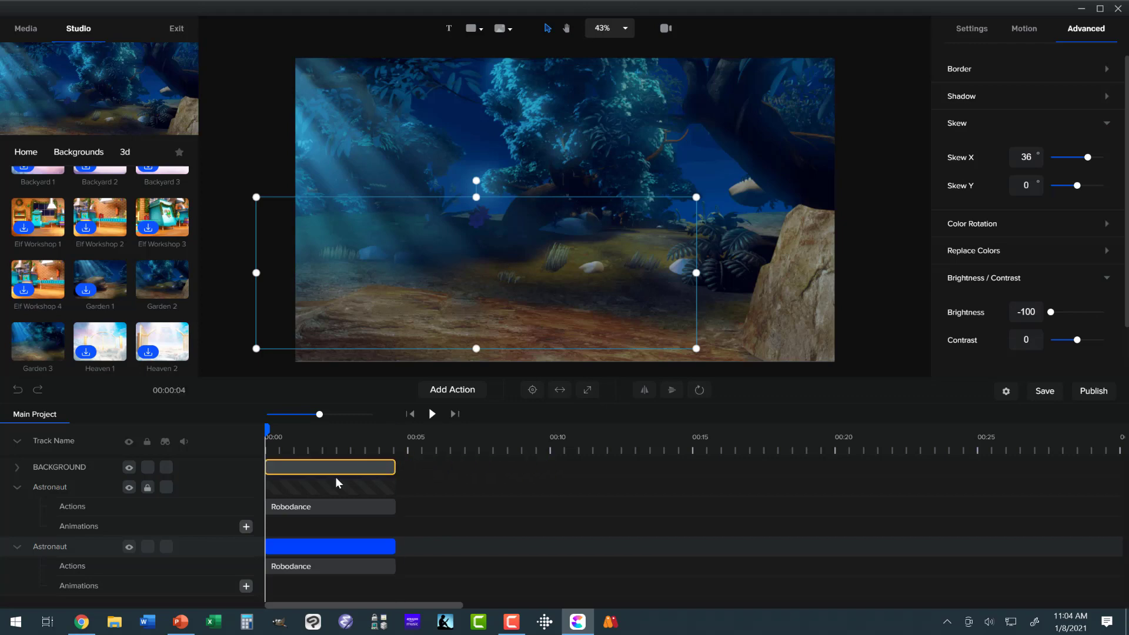
{"action": "left_click_drag", "start_coordinate": [74, 478], "coordinate": [78, 516]}
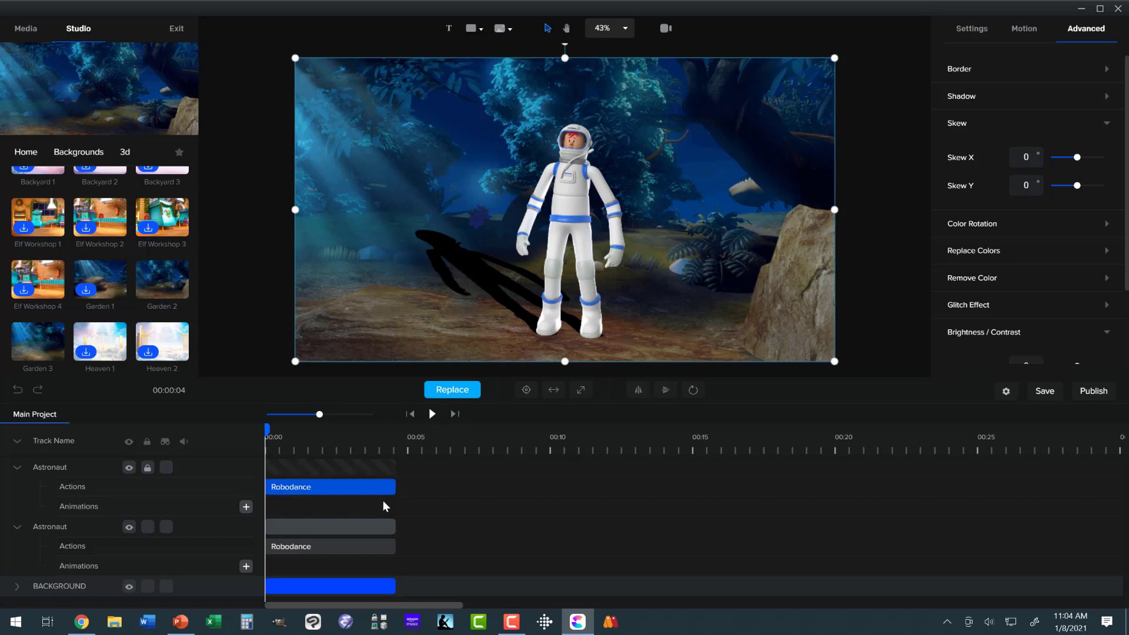
Step: Set the opacity of the shadow astronaut to 25% and play the animation from the start
{"action": "left_click", "coordinate": [367, 521]}
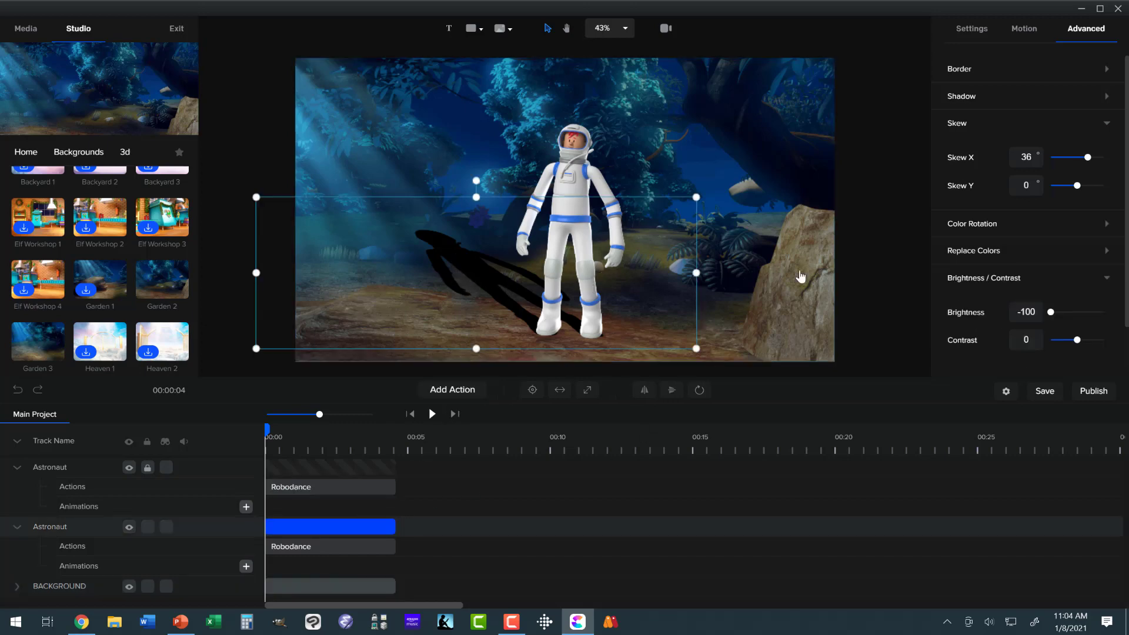
{"action": "left_click", "coordinate": [972, 31]}
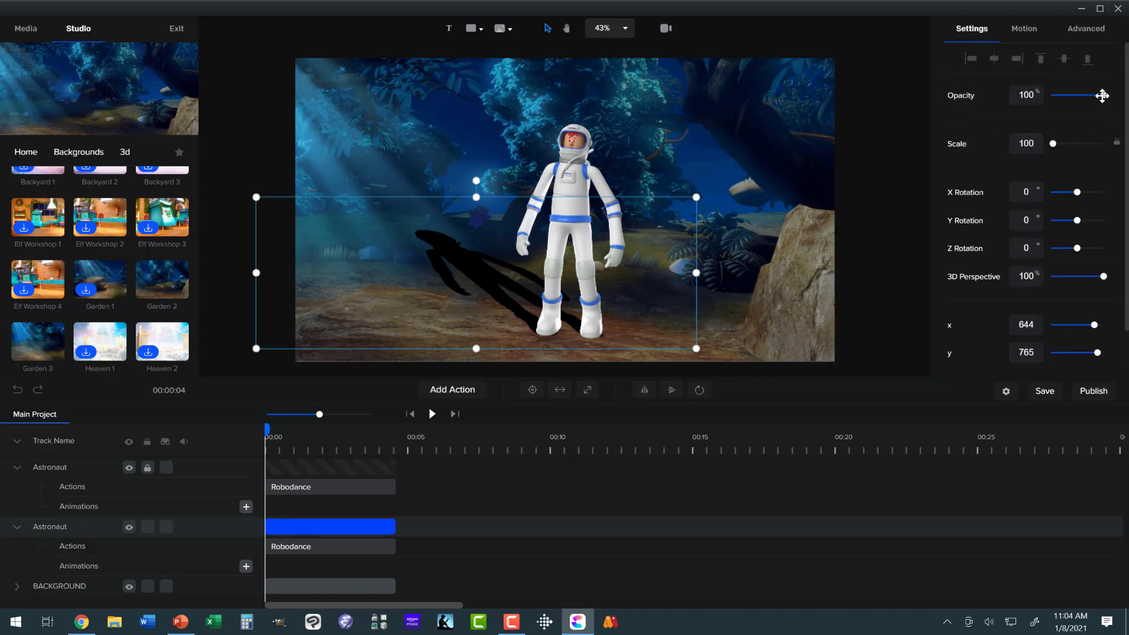
{"action": "left_click_drag", "start_coordinate": [1104, 95], "coordinate": [1063, 97]}
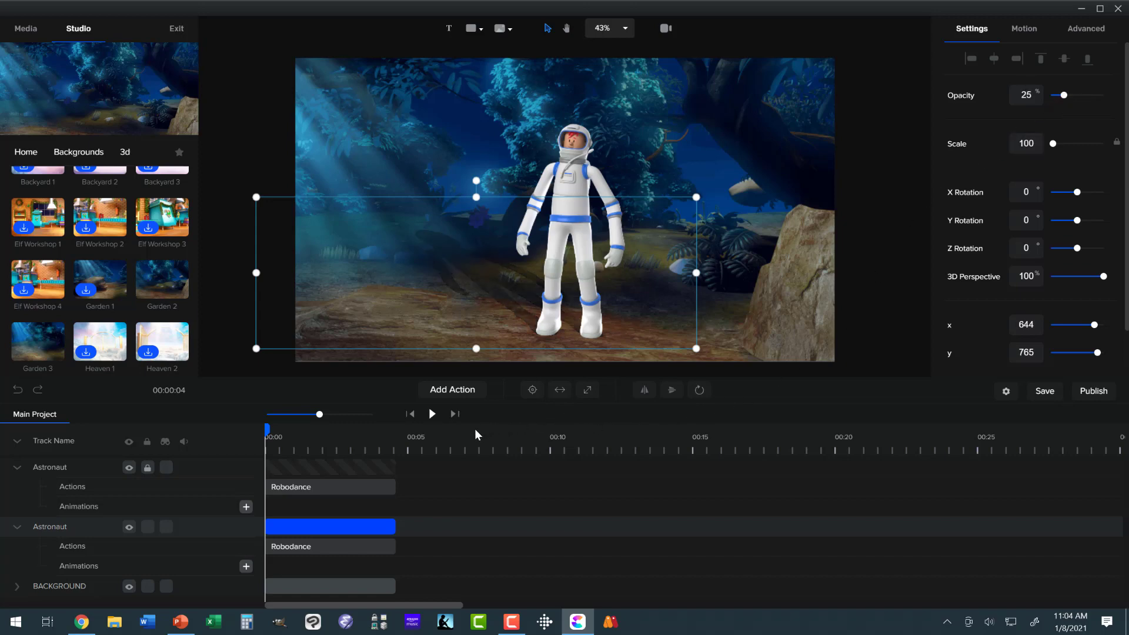
{"action": "left_click", "coordinate": [432, 414]}
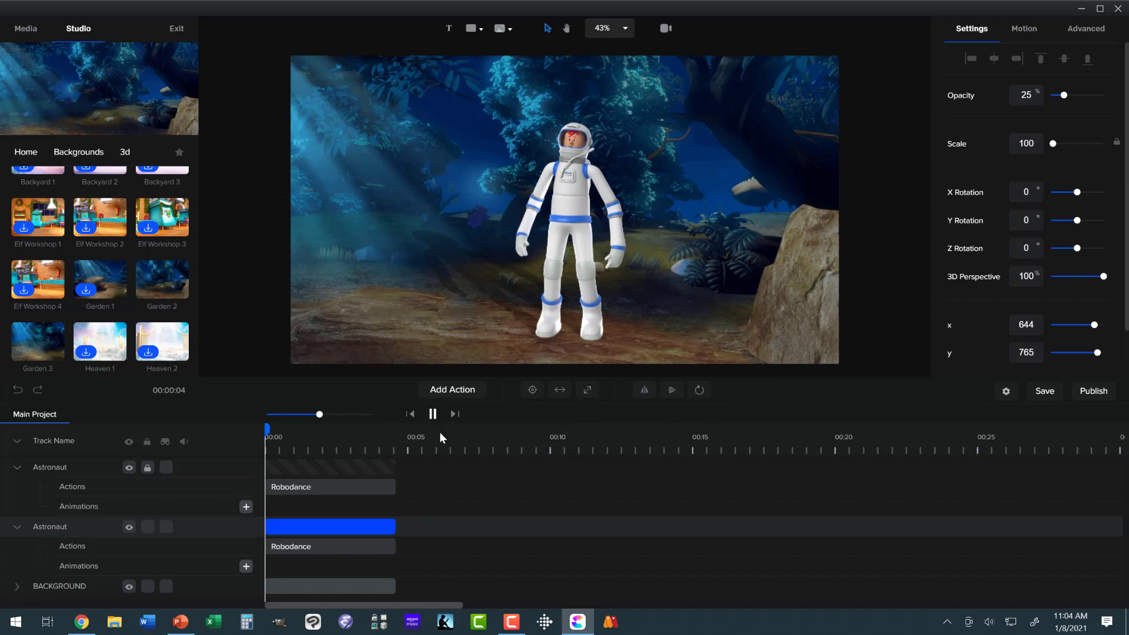